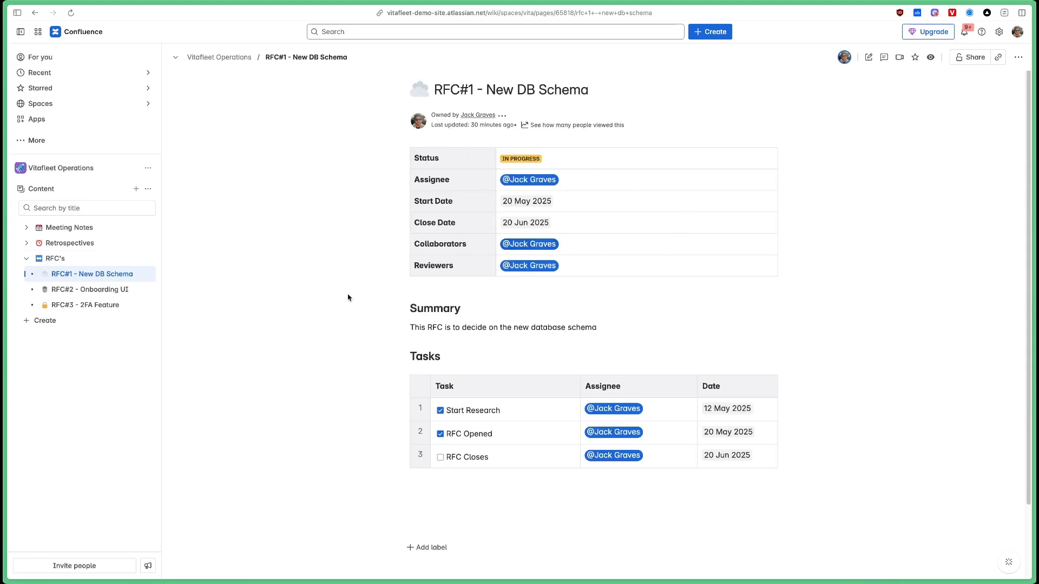
pyautogui.click(81, 294)
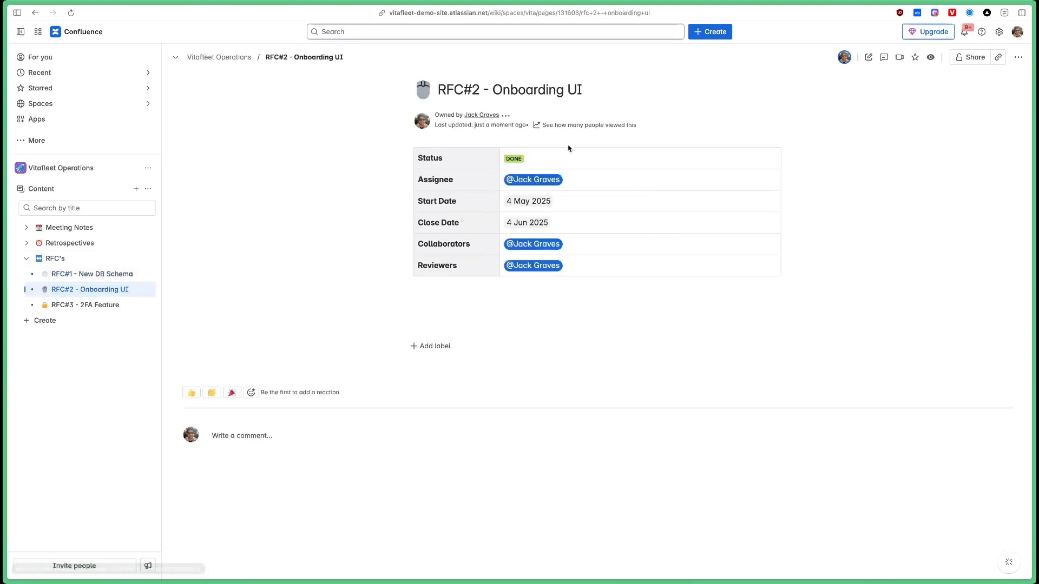
pyautogui.click(84, 304)
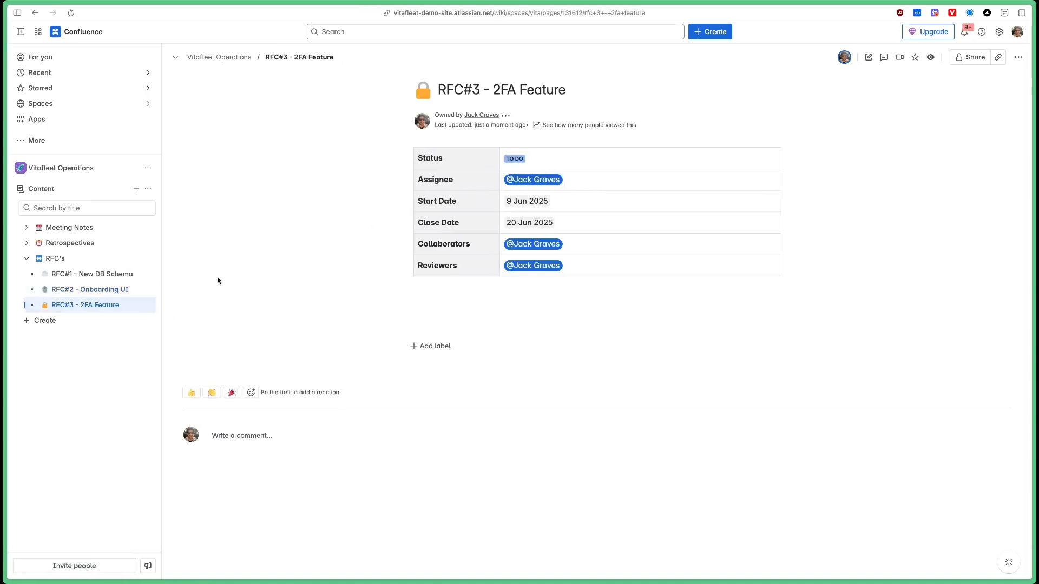
pyautogui.click(146, 274)
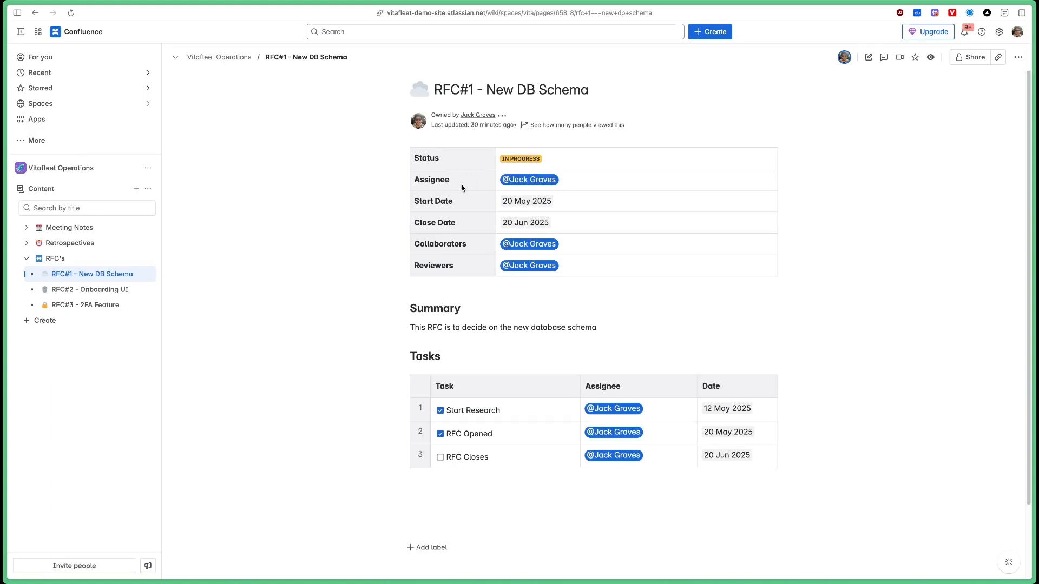
# Insert a Page Properties macro on a new line above the RFC#1 status table.
pyautogui.press('e')
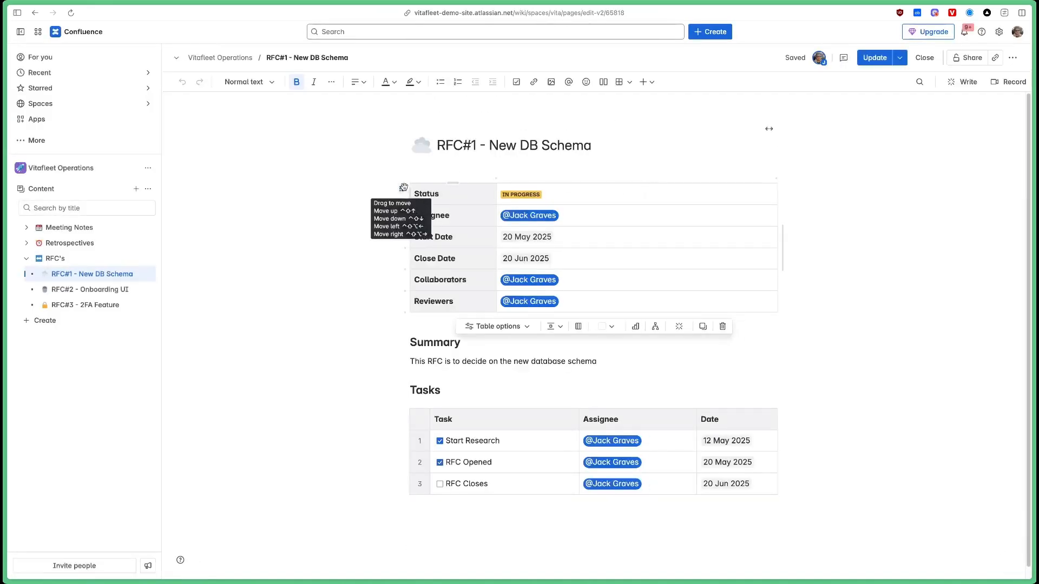
pyautogui.click(403, 187)
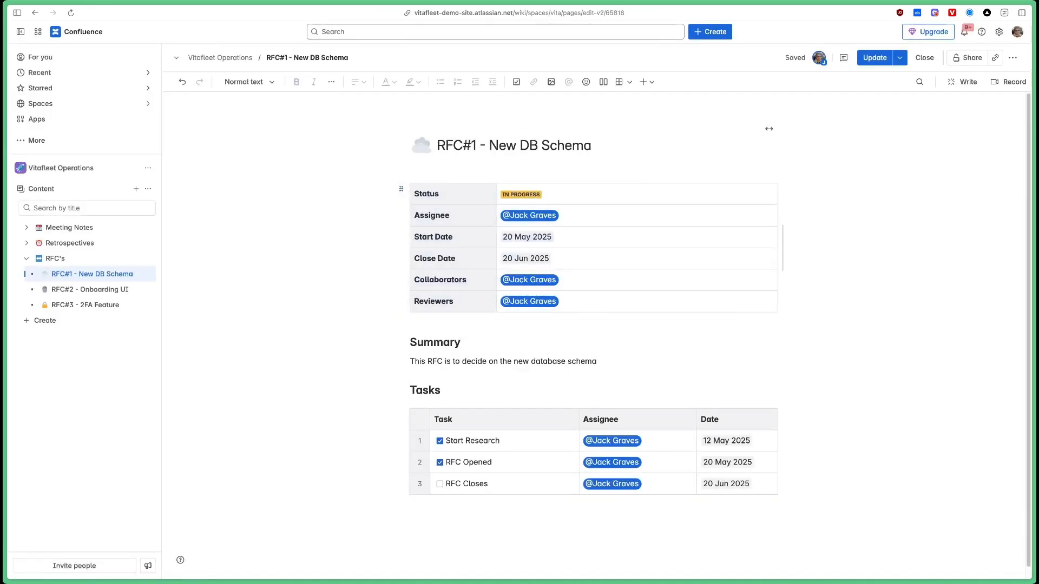
pyautogui.press('Return')
pyautogui.write('/properties')
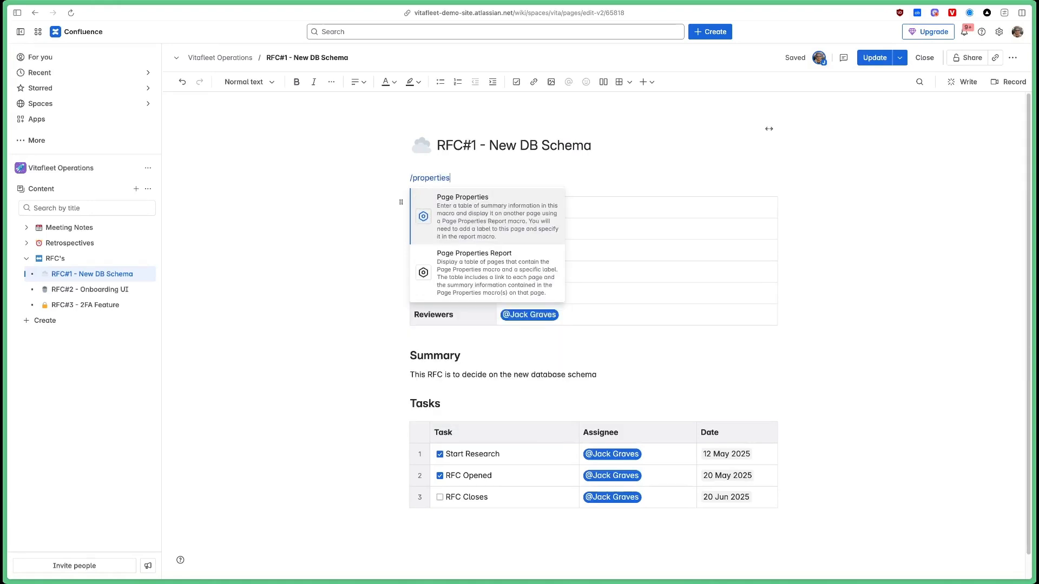
pyautogui.press('Return')
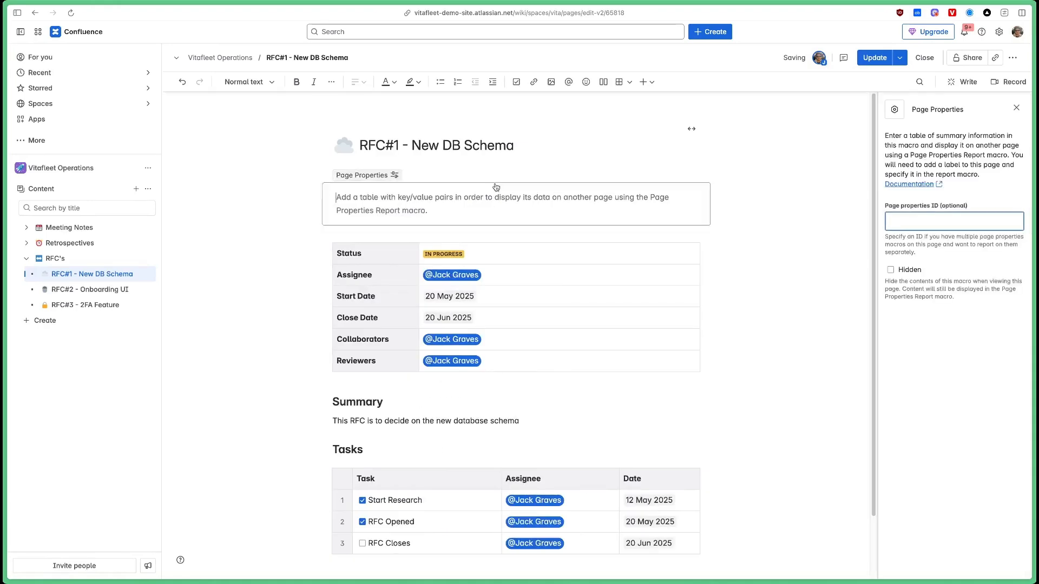
pyautogui.click(1016, 108)
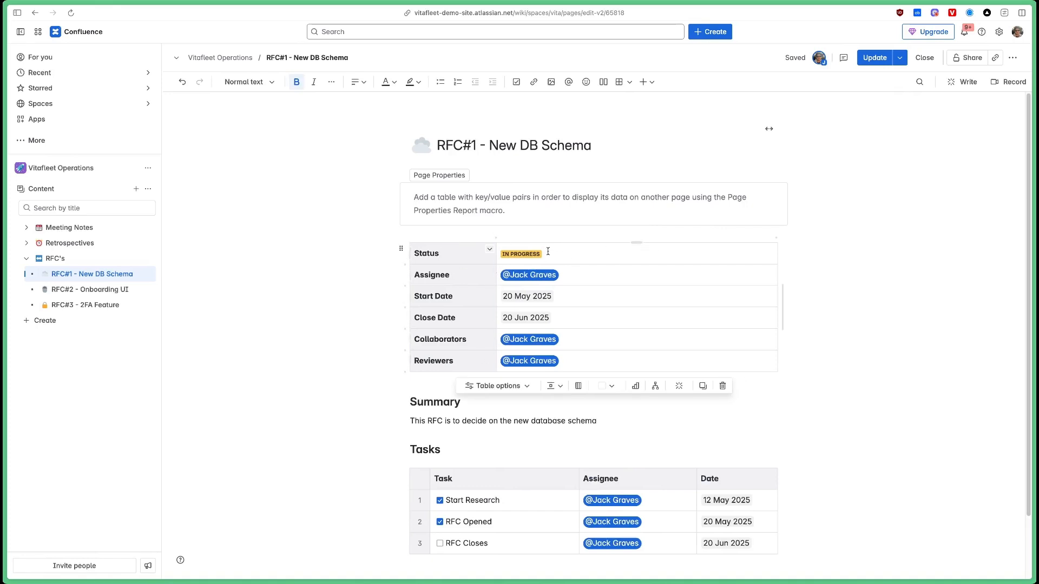
# Move the status table into the Page Properties macro and publish RFC#1.
pyautogui.click(401, 249)
pyautogui.moveTo(418, 227); pyautogui.dragTo(429, 193)
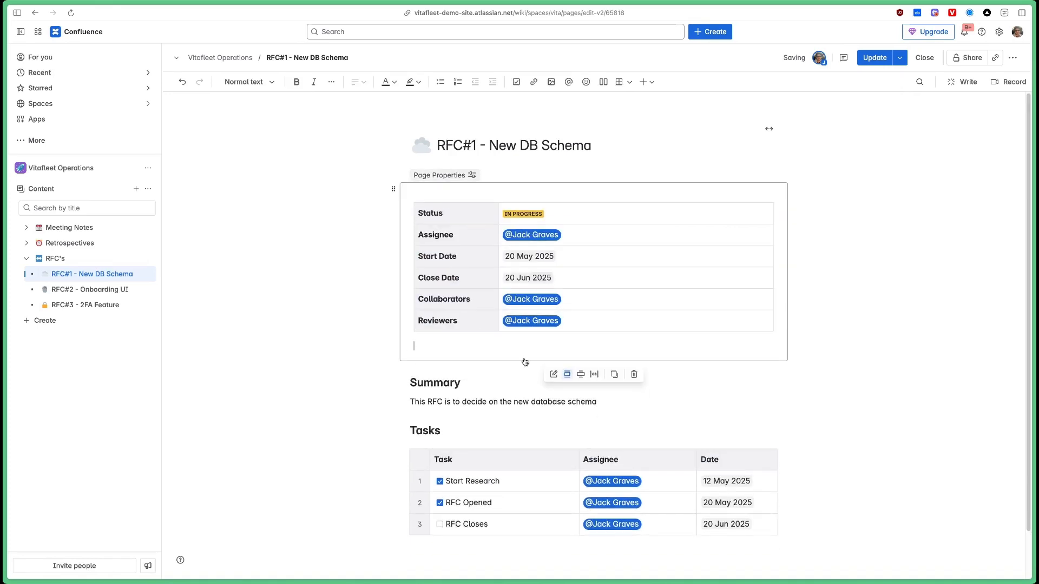
pyautogui.click(535, 388)
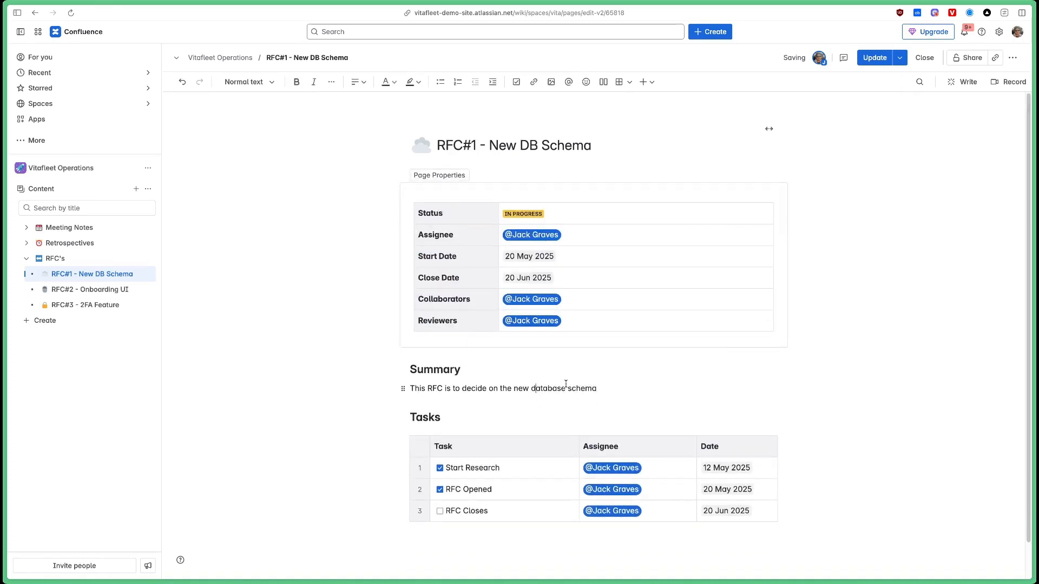
pyautogui.click(869, 64)
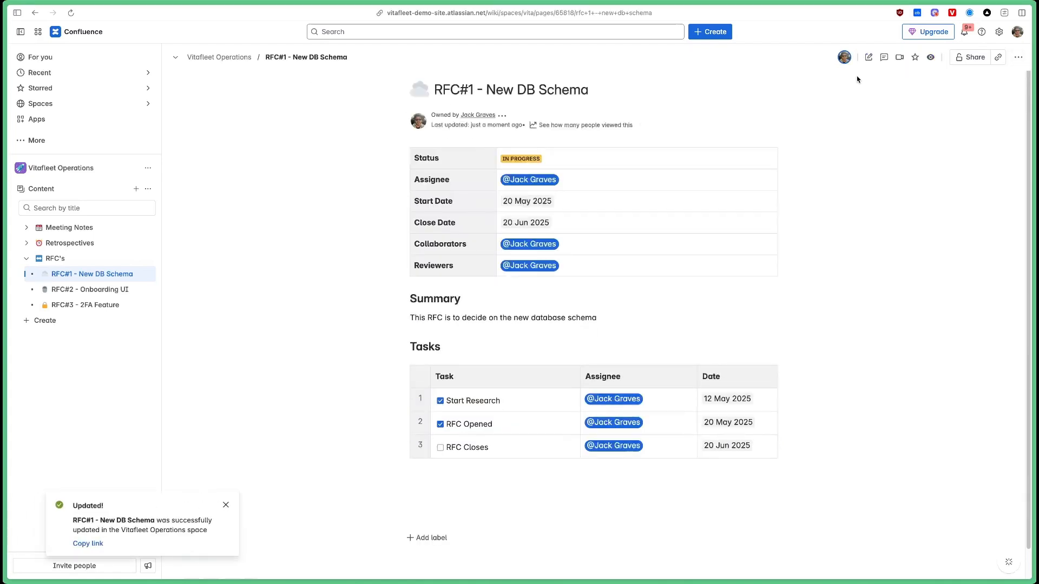
# Go to the RFC's parent page and start editing it.
pyautogui.click(226, 505)
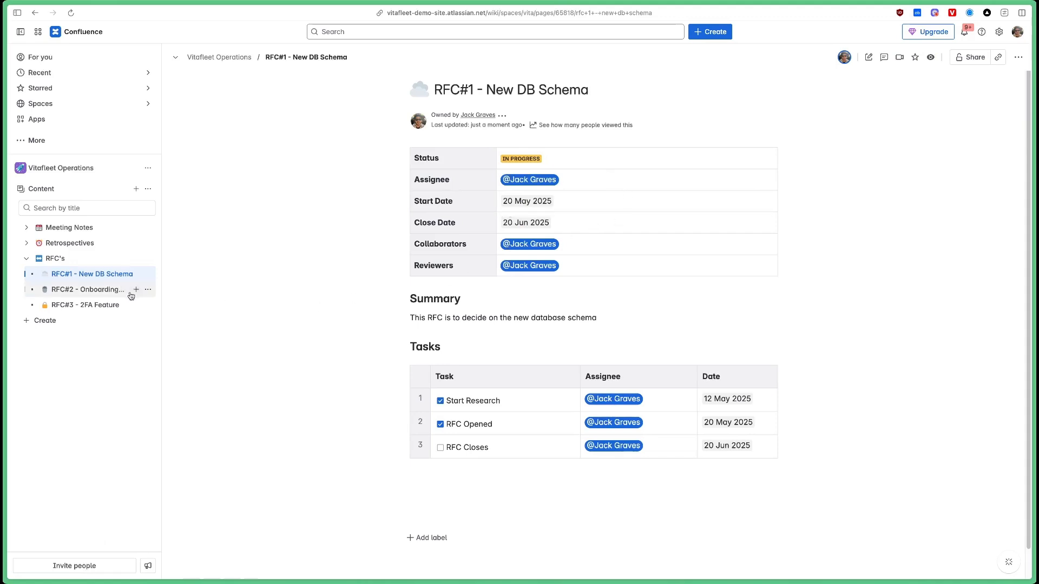
pyautogui.moveTo(70, 262)
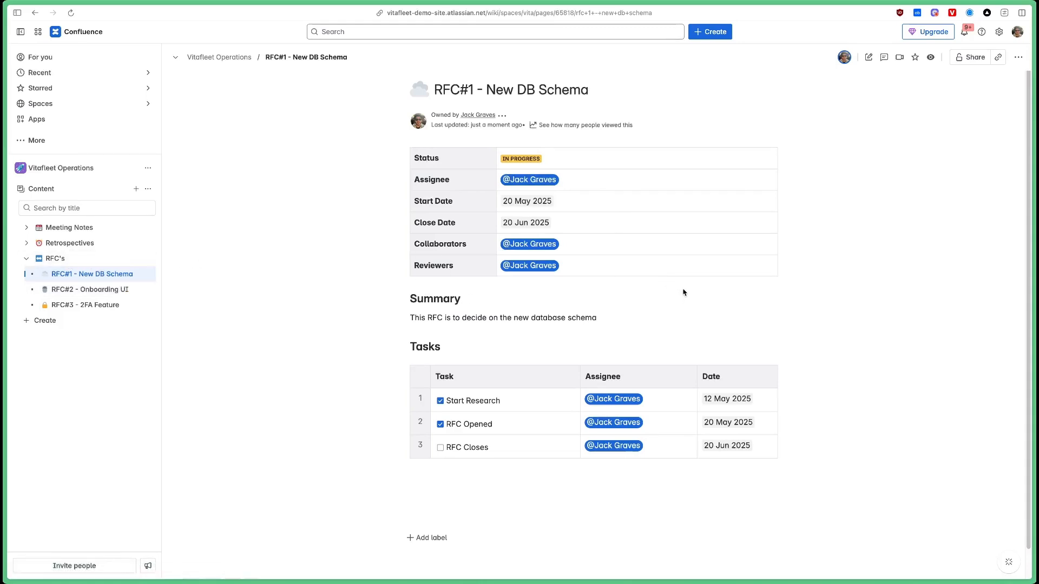
pyautogui.moveTo(105, 264)
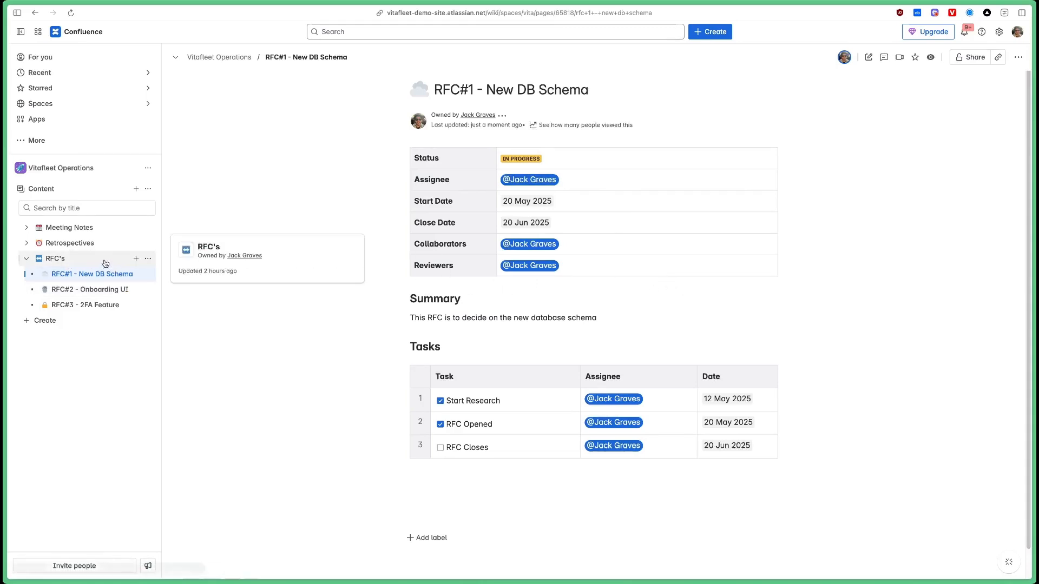
pyautogui.click(74, 261)
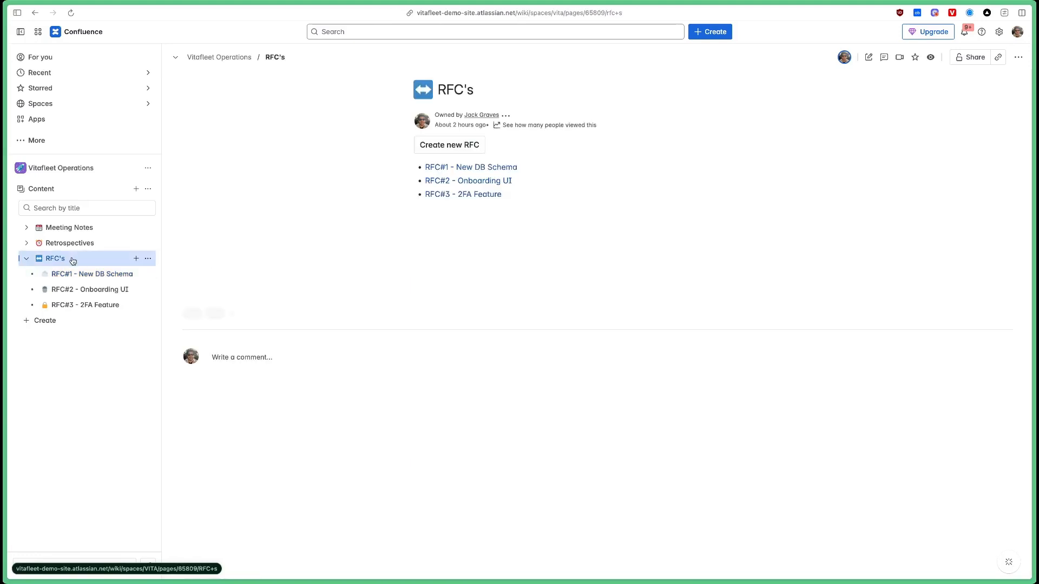
pyautogui.press('e')
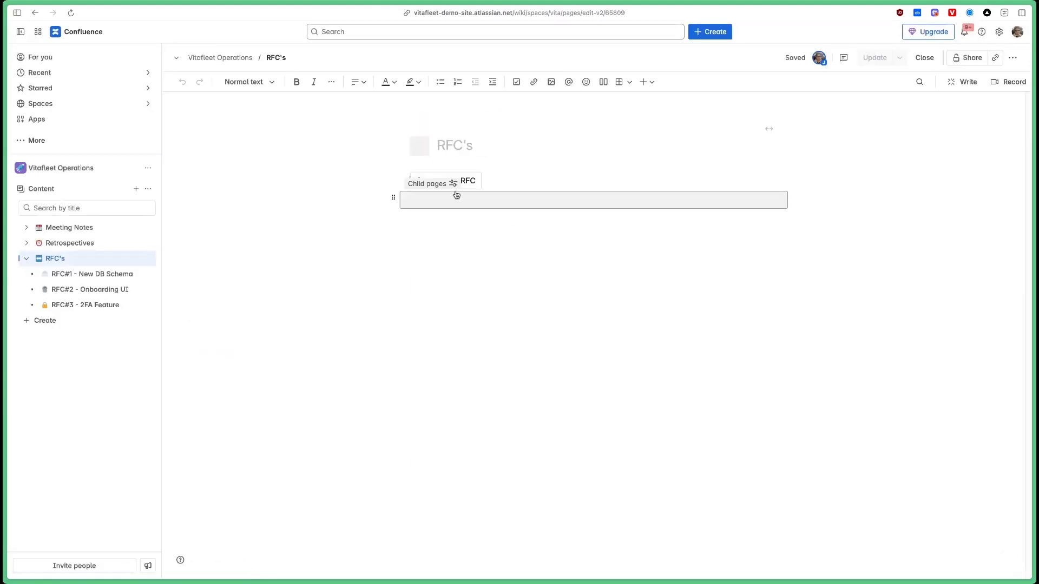
# Replace the child pages list with a Page Properties Report macro.
pyautogui.click(570, 227)
pyautogui.press('BackSpace')
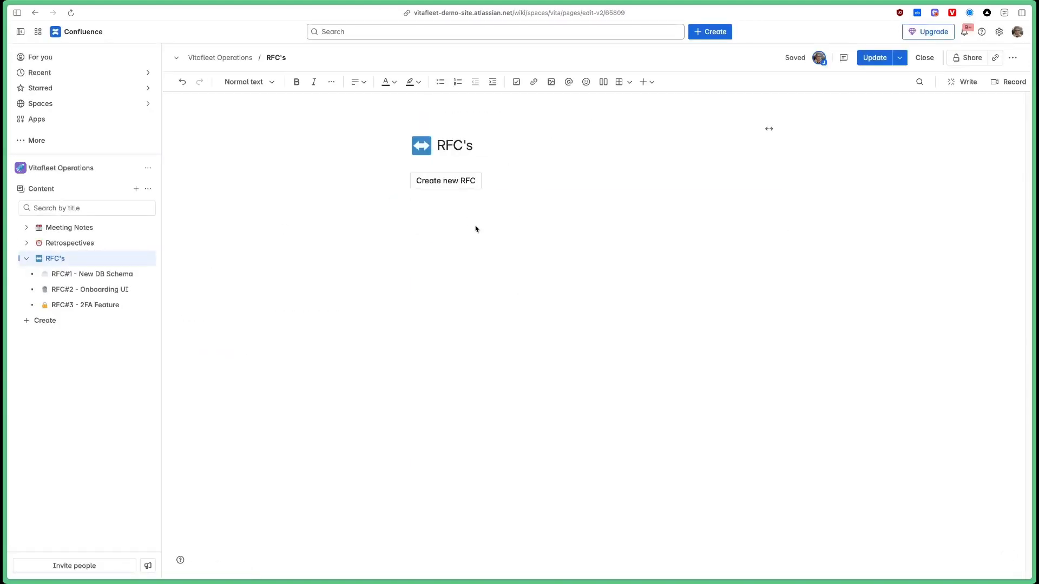
pyautogui.write('/properties')
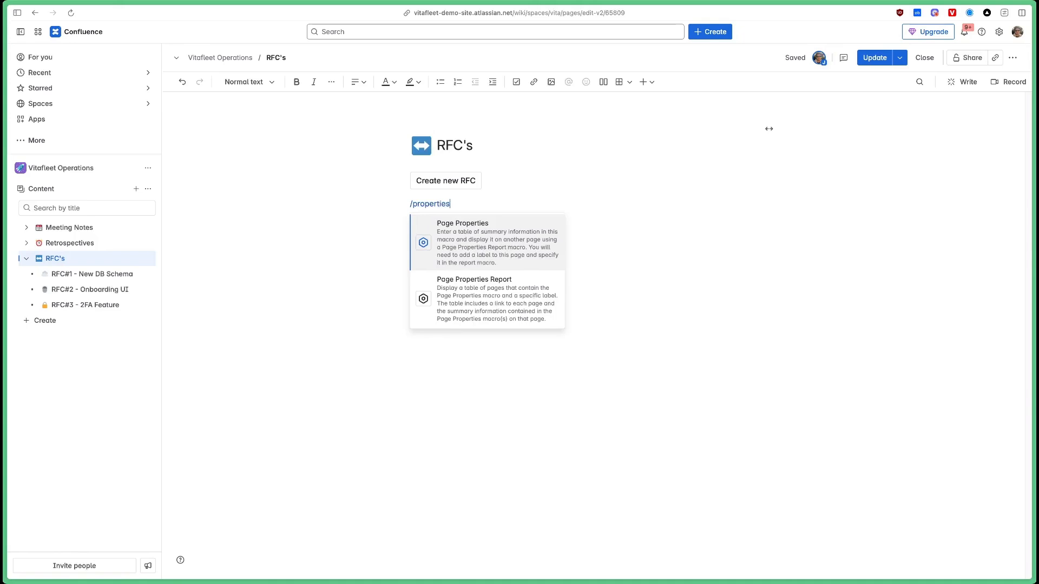
pyautogui.press('Down')
pyautogui.press('Return')
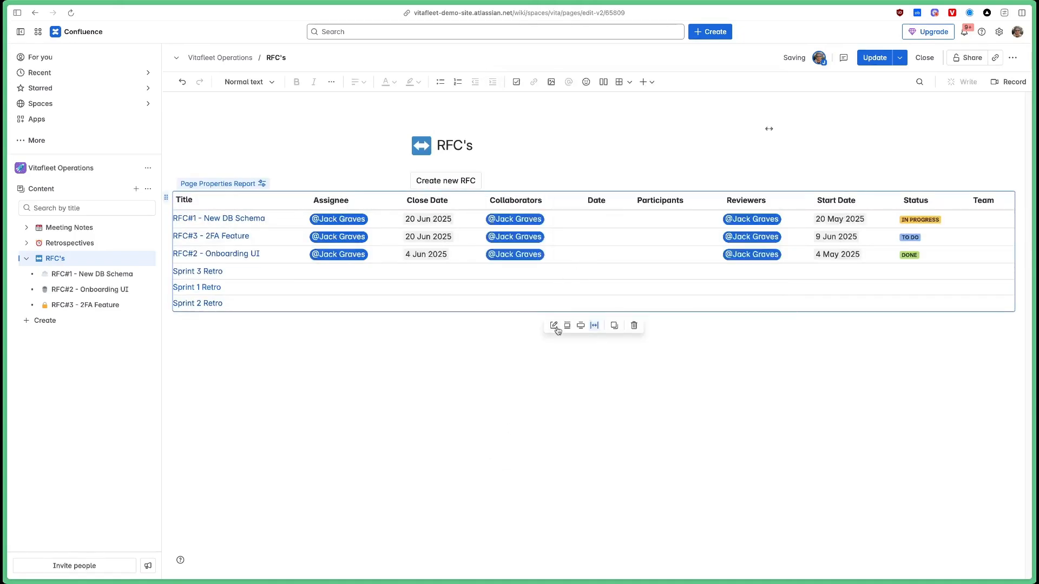
# Filter the report by the label 'rfc', save its settings and publish the RFC's page.
pyautogui.click(556, 329)
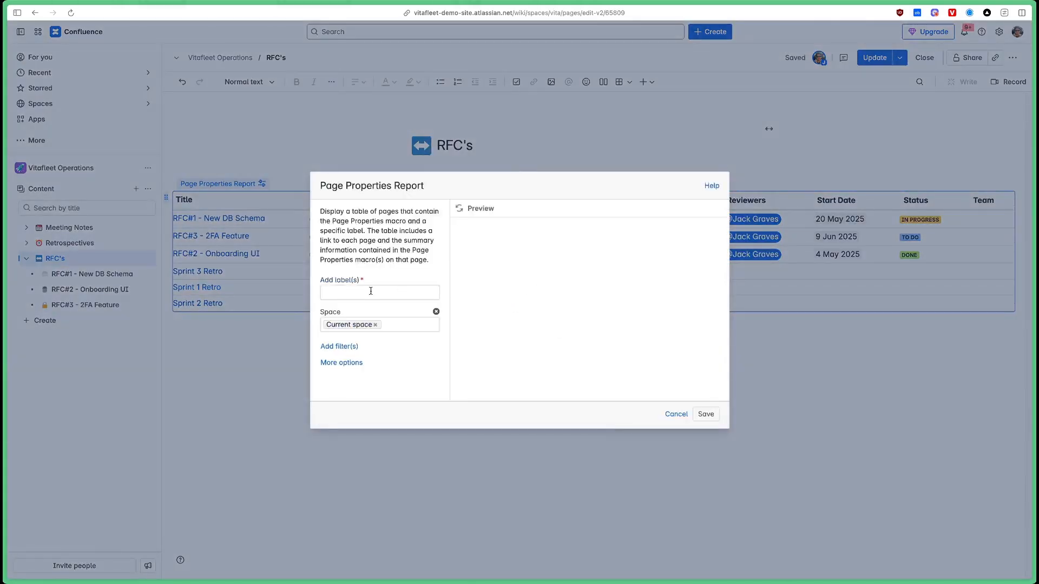
pyautogui.click(372, 292)
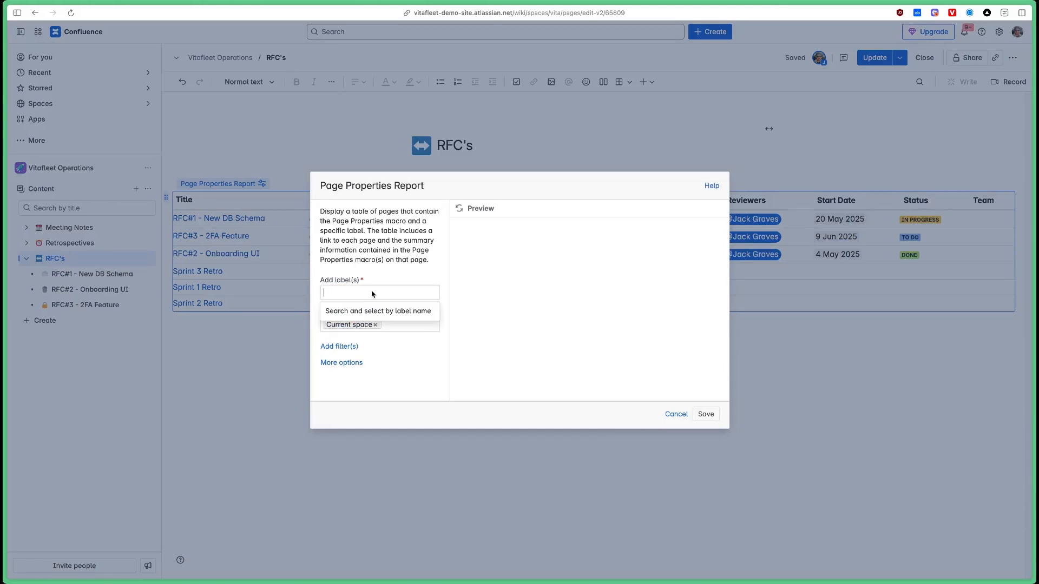
pyautogui.write('rfc')
pyautogui.click(357, 311)
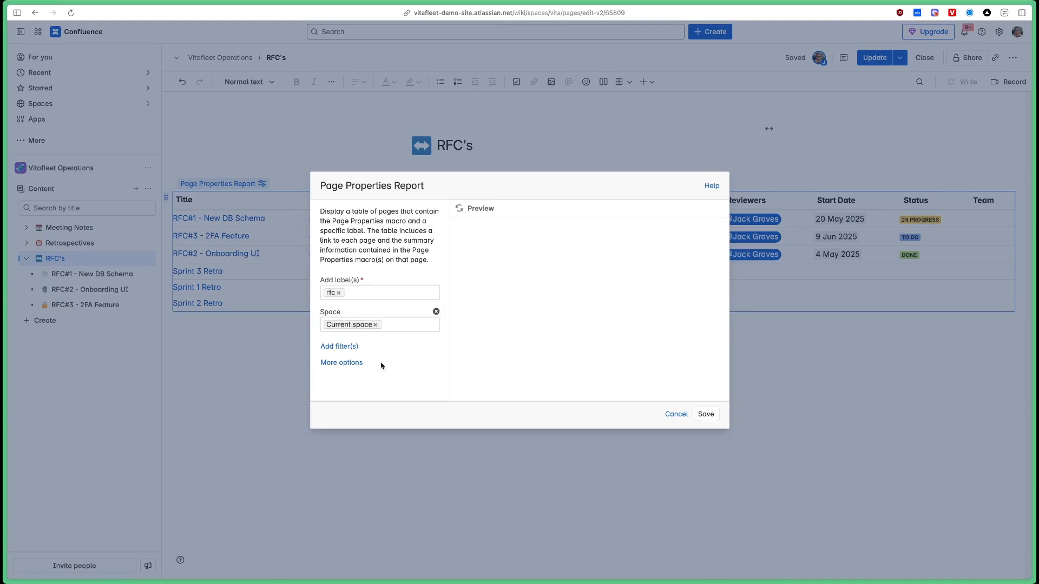
pyautogui.click(710, 415)
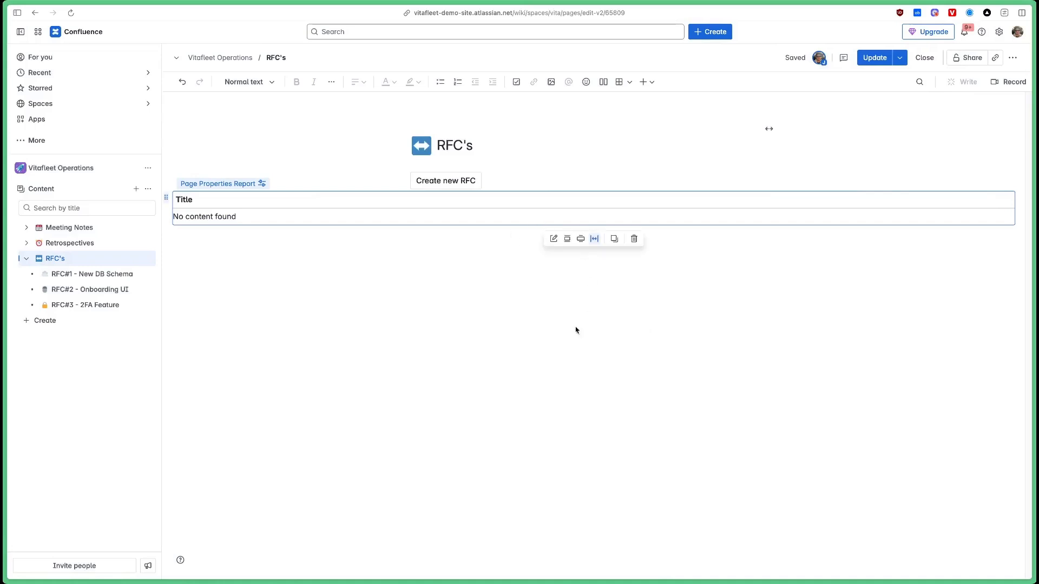
pyautogui.click(581, 239)
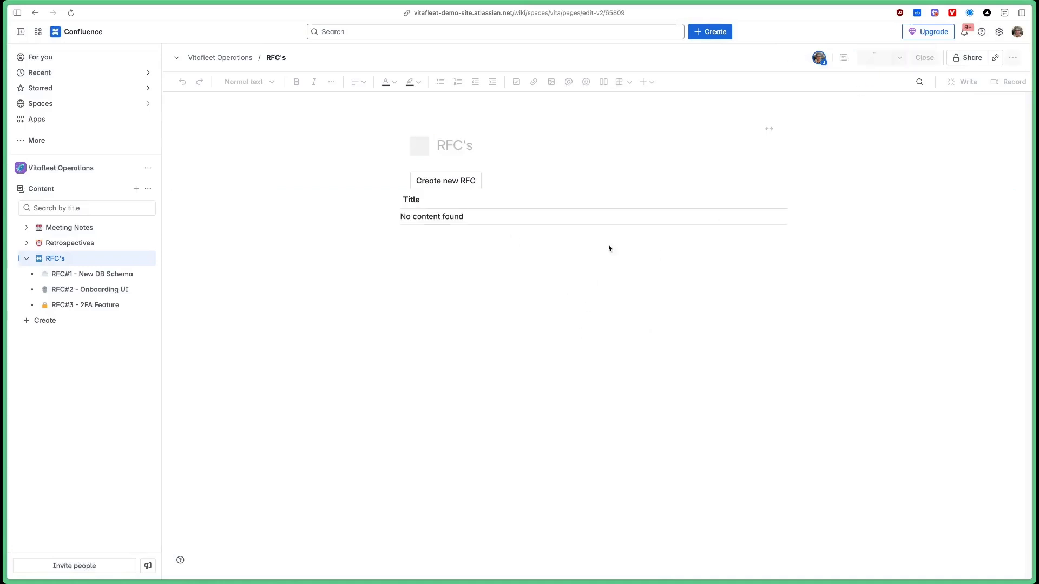
# Add the 'rfc' label to the RFC#1 - New DB Schema and RFC#2 - Onboarding UI pages.
pyautogui.click(95, 277)
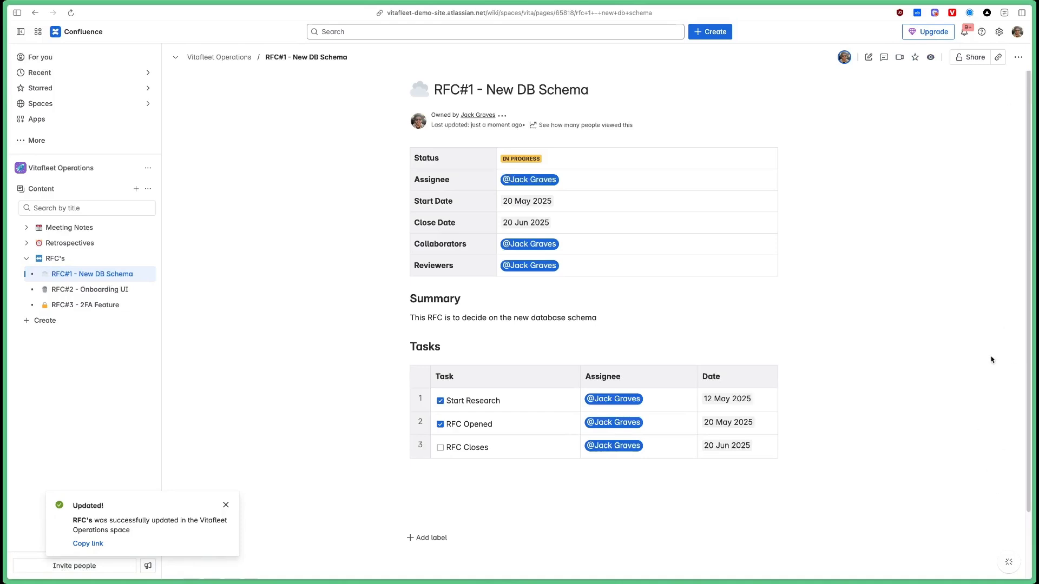
pyautogui.click(425, 541)
pyautogui.write('rfc')
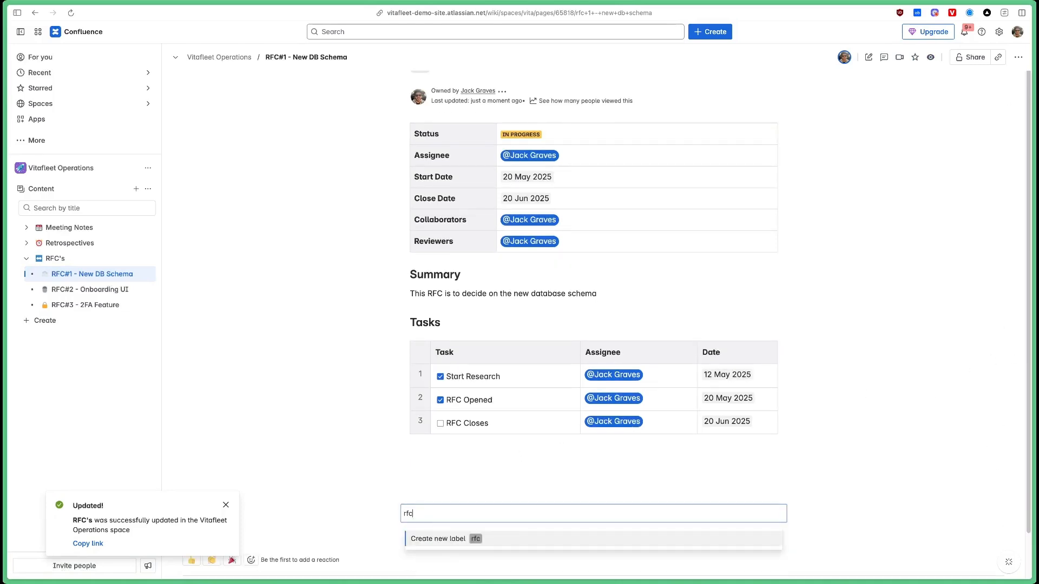
pyautogui.press('Return')
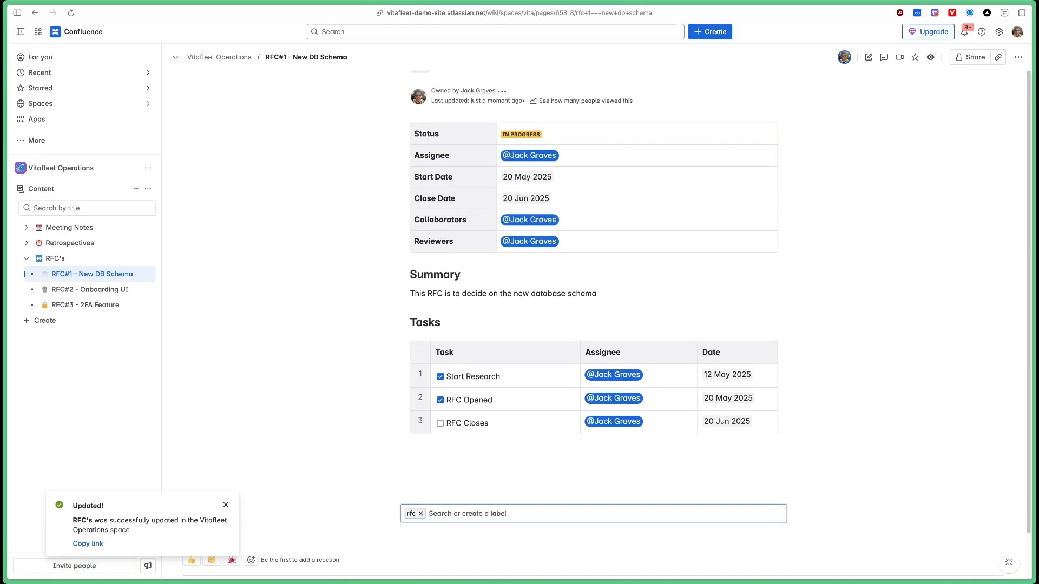
pyautogui.click(100, 291)
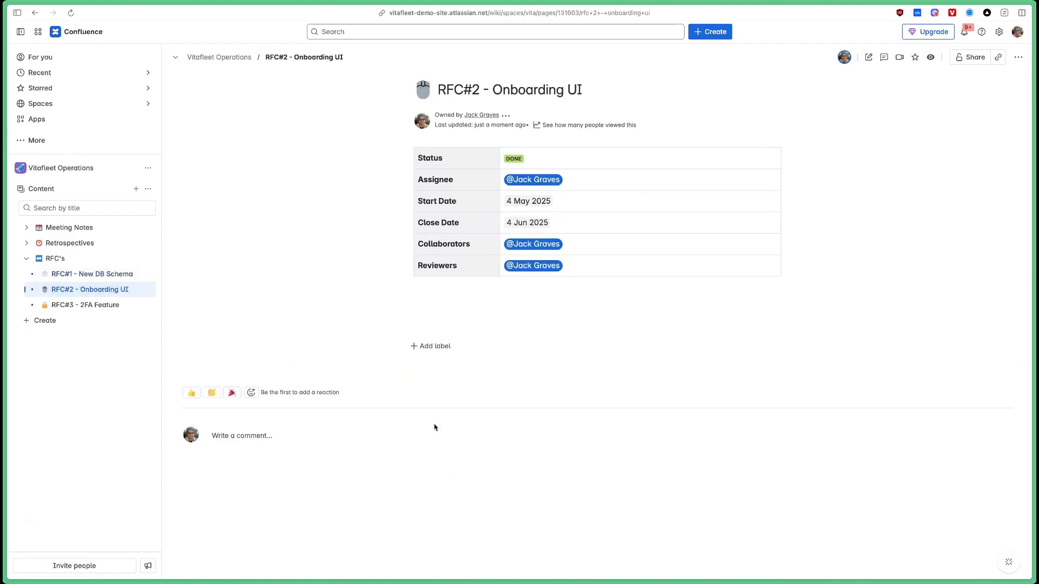
pyautogui.click(441, 346)
pyautogui.write('rfc')
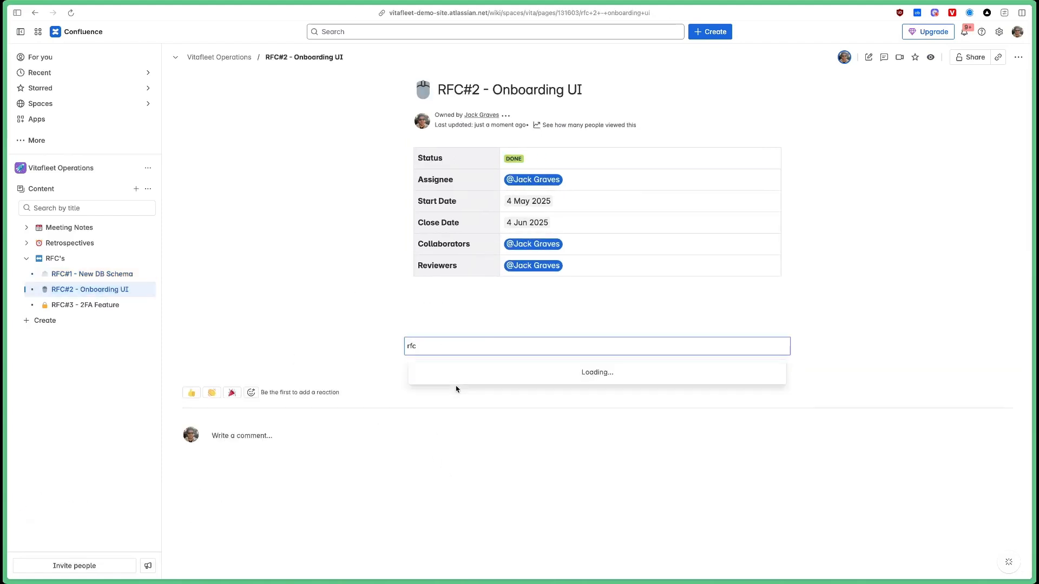
pyautogui.click(440, 371)
# Add the 'rfc' label to the RFC#3 - 2FA Feature page.
pyautogui.click(111, 308)
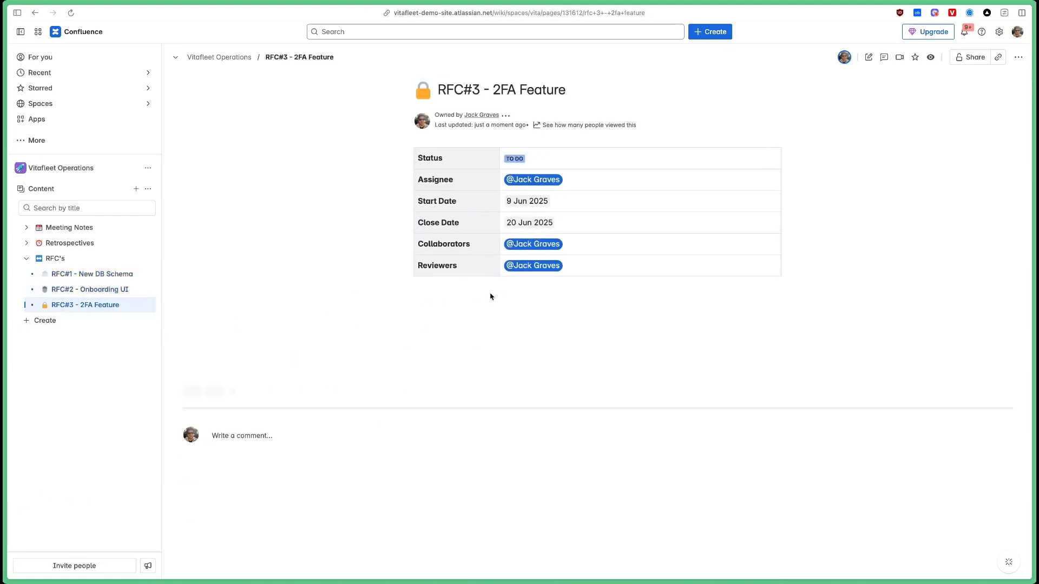
pyautogui.click(445, 347)
pyautogui.write('rfc')
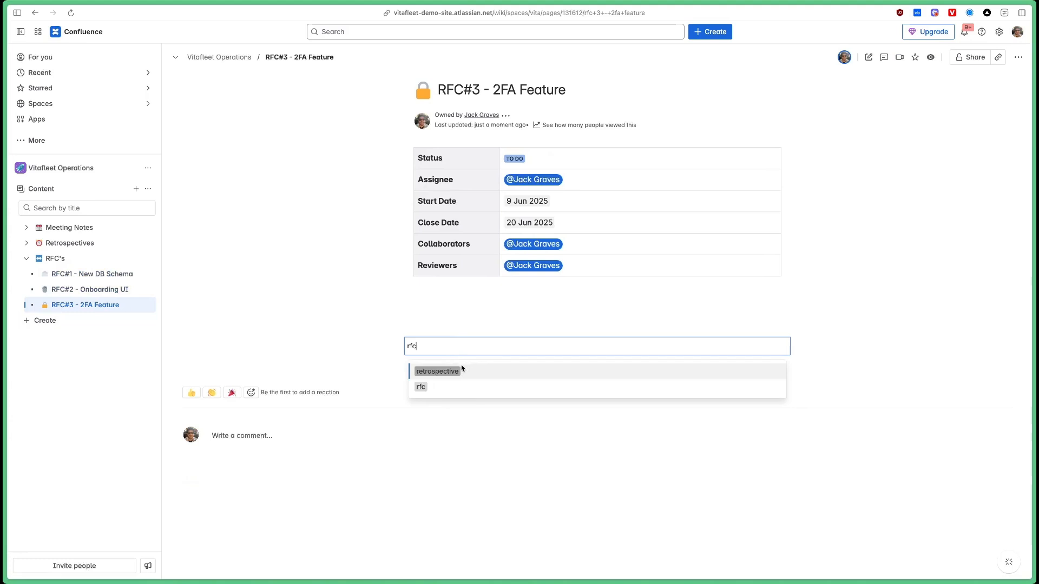
pyautogui.click(445, 388)
pyautogui.click(517, 347)
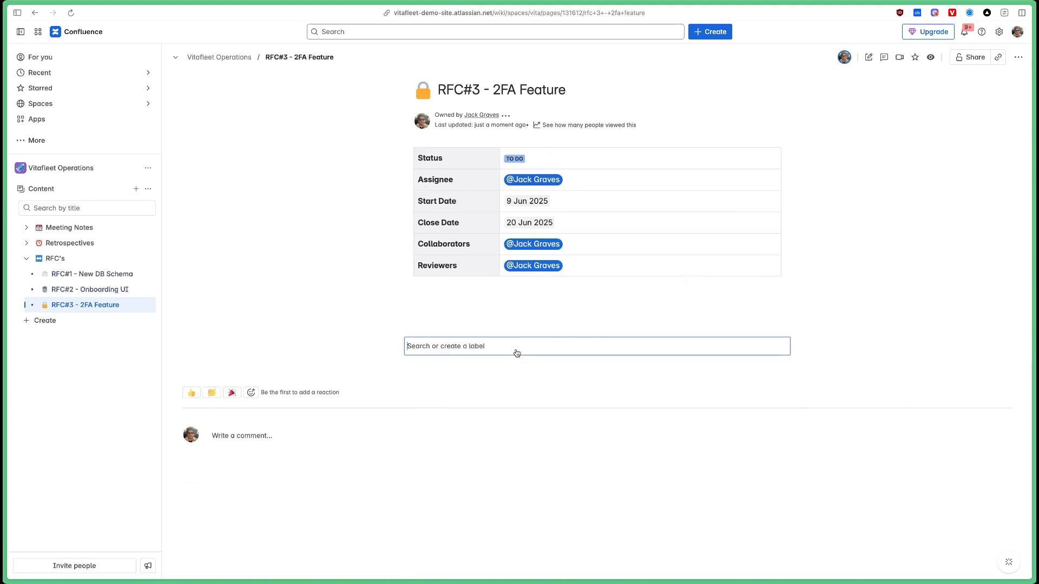
pyautogui.write('rf')
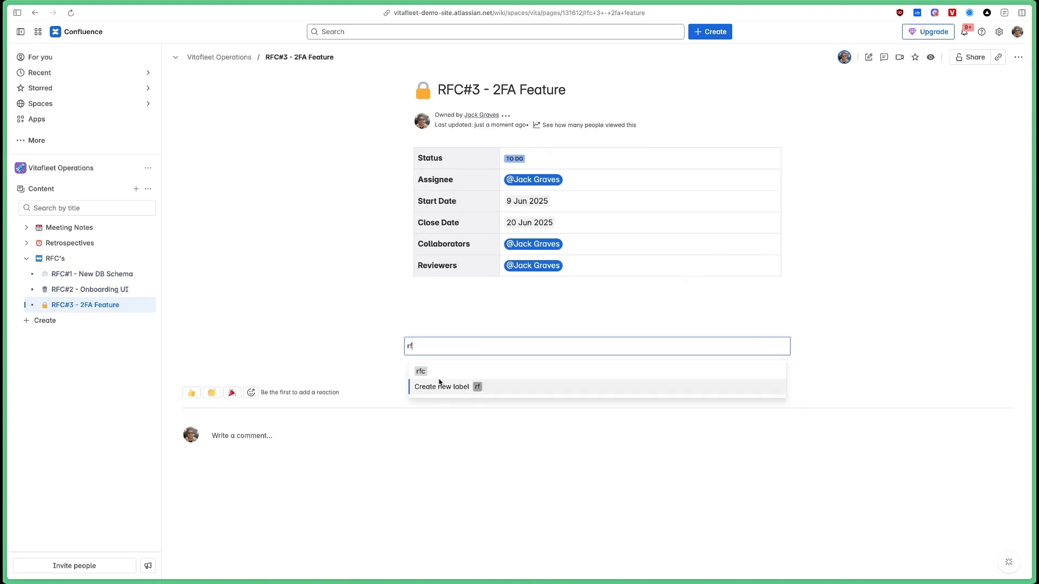
pyautogui.click(433, 367)
pyautogui.click(425, 308)
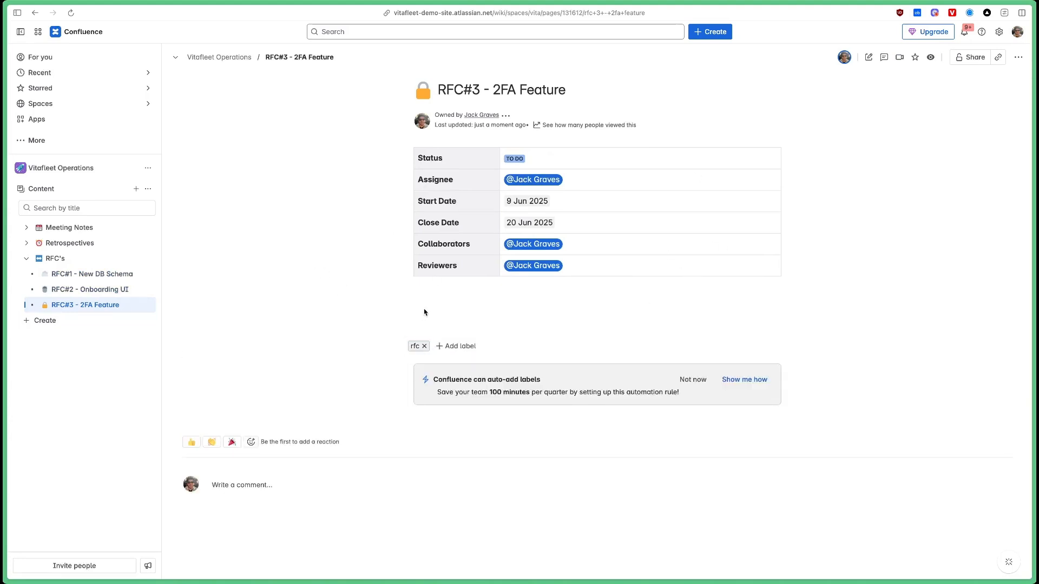
# Reload the RFC's page so the report lists all three RFCs, then reopen the report's settings in the editor.
pyautogui.click(62, 258)
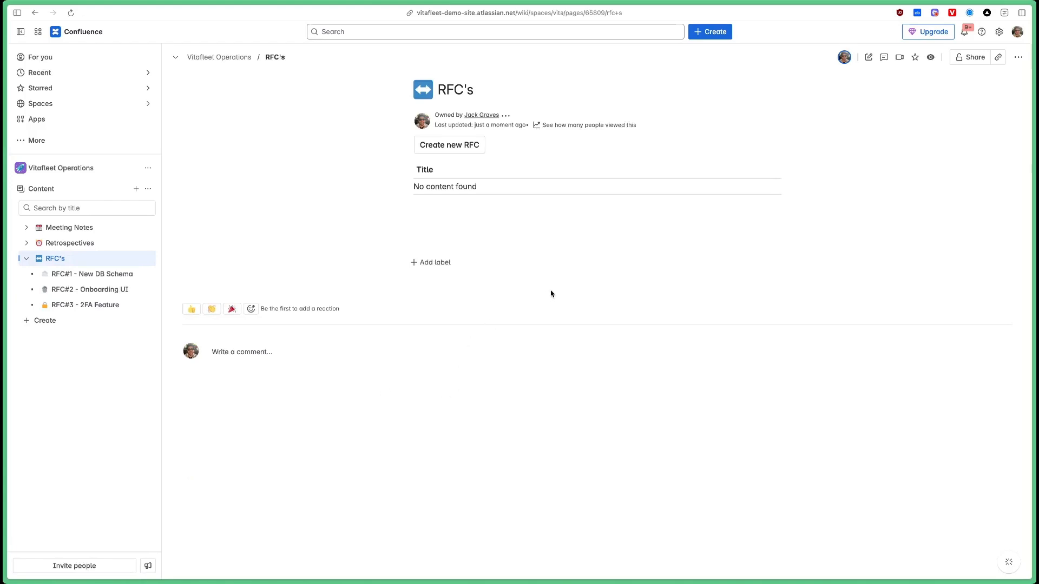
pyautogui.press('super+r')
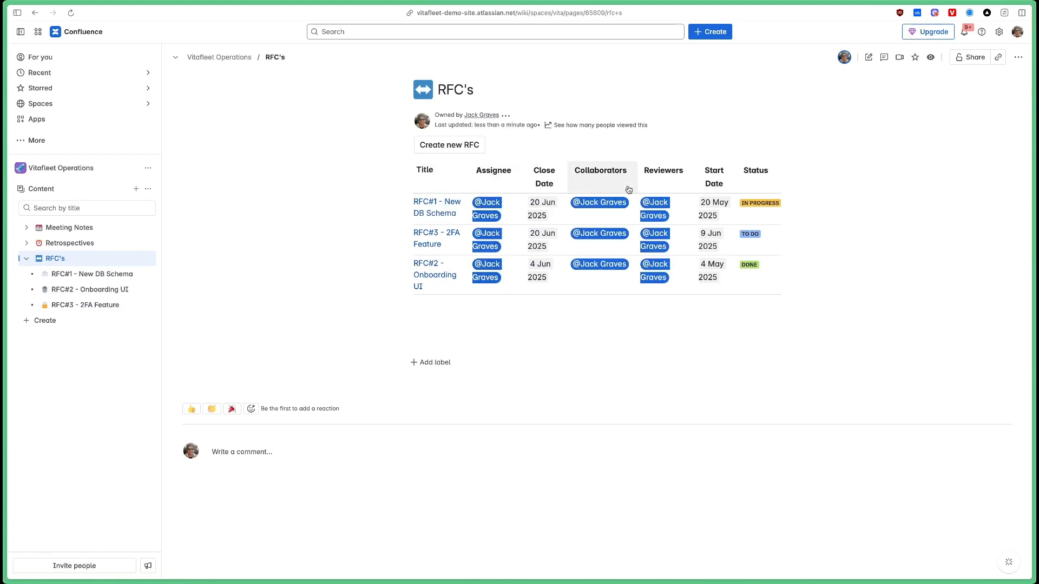
pyautogui.click(869, 60)
pyautogui.moveTo(86, 294)
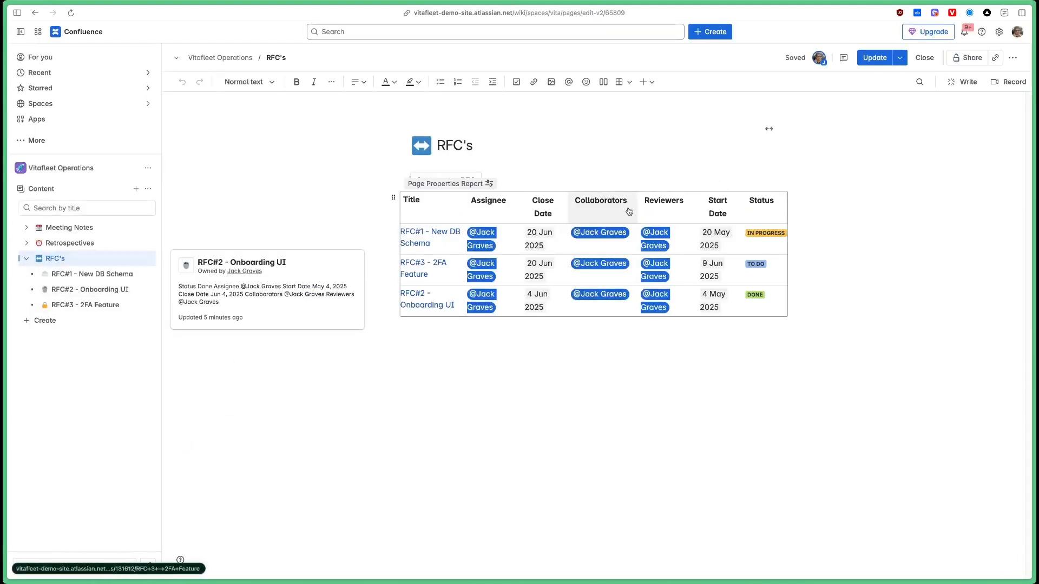
pyautogui.click(391, 195)
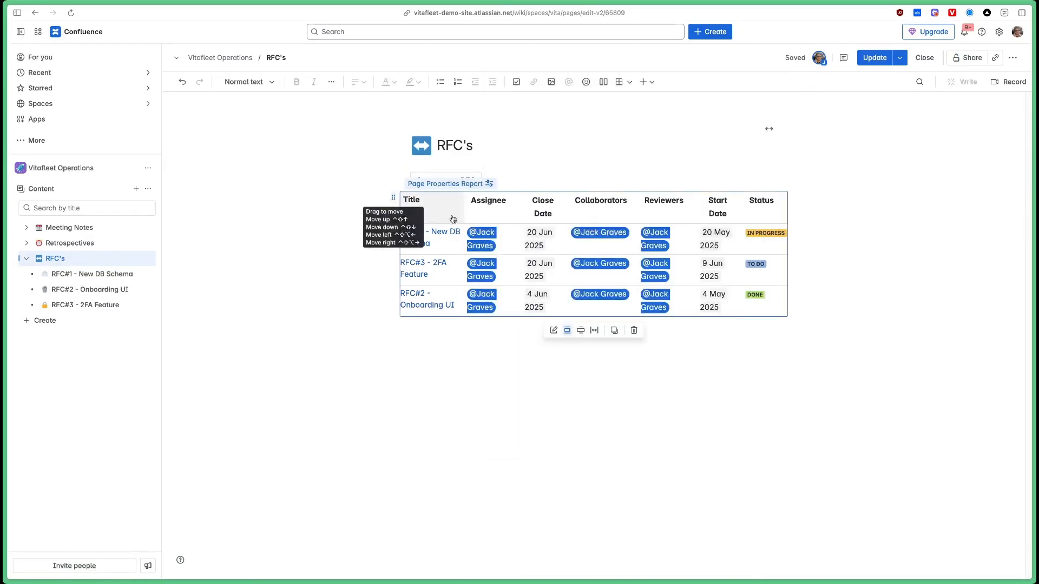
pyautogui.click(553, 331)
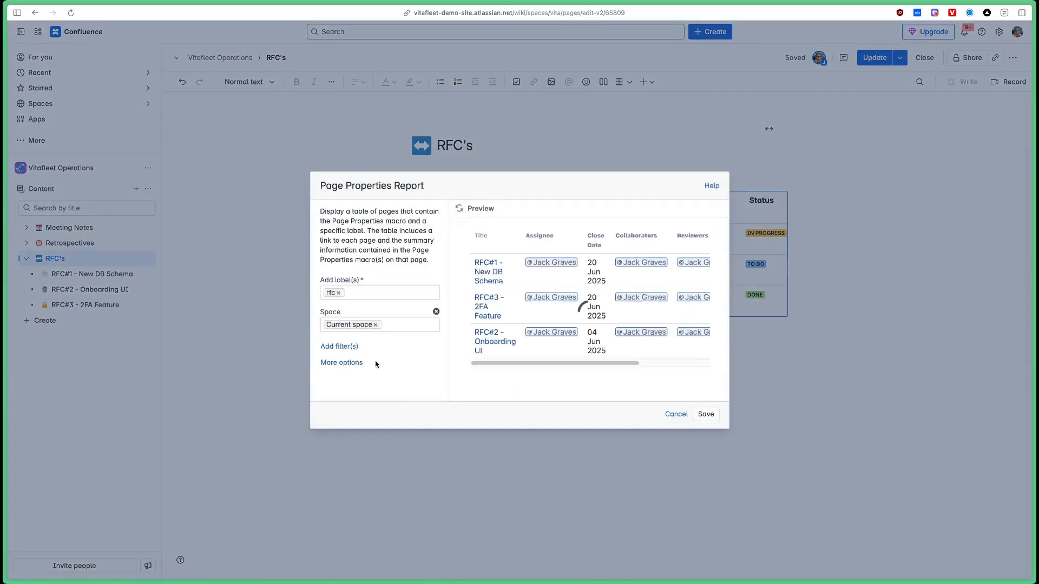
# Set the report's title column heading and show only Status, Close Date and Assignee columns, then save.
pyautogui.click(358, 367)
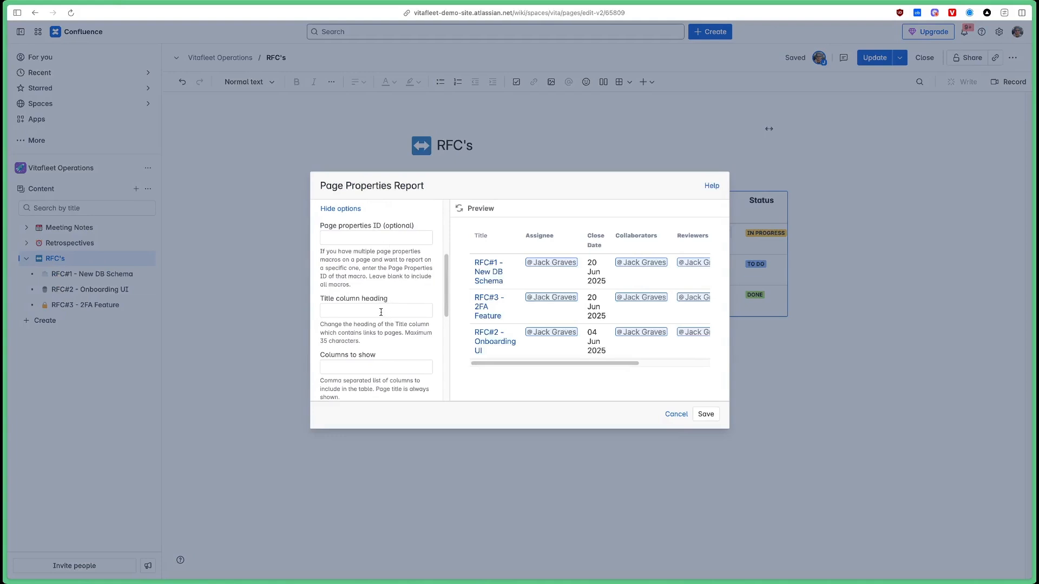
pyautogui.click(382, 311)
pyautogui.write('RFC')
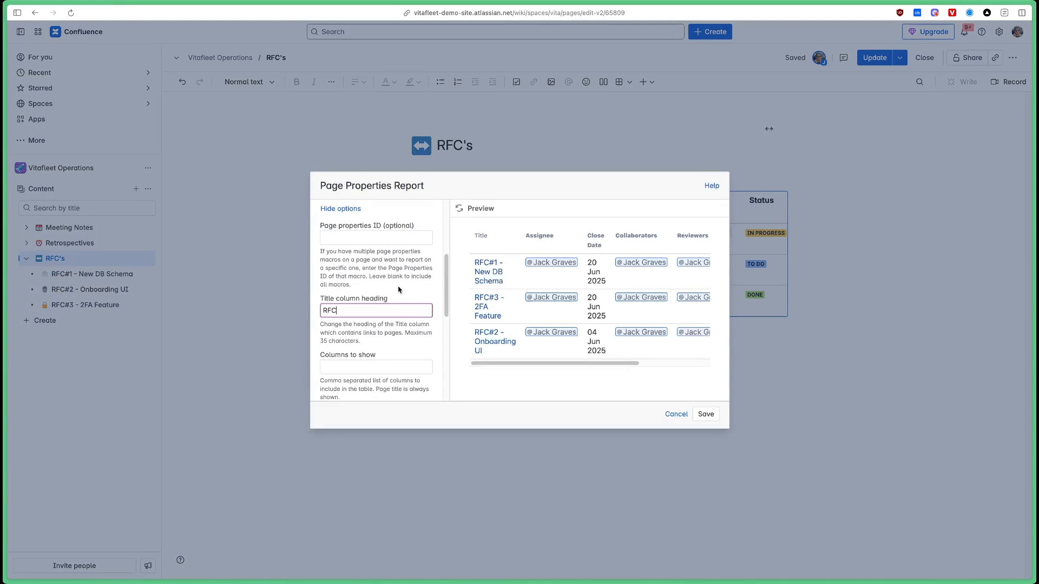
pyautogui.scroll(-3, 398, 289)
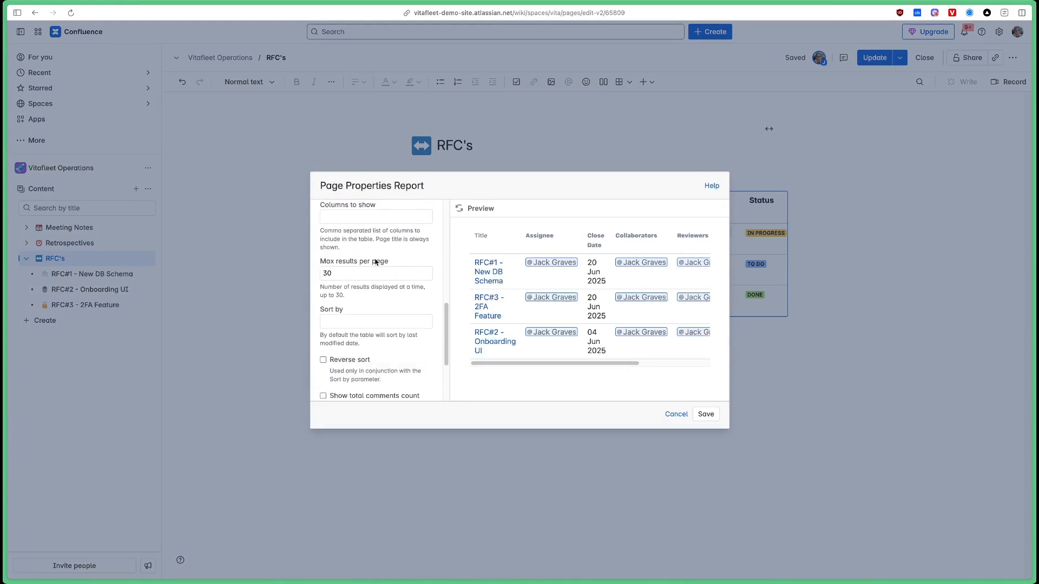
pyautogui.scroll(1, 379, 271)
pyautogui.click(335, 238)
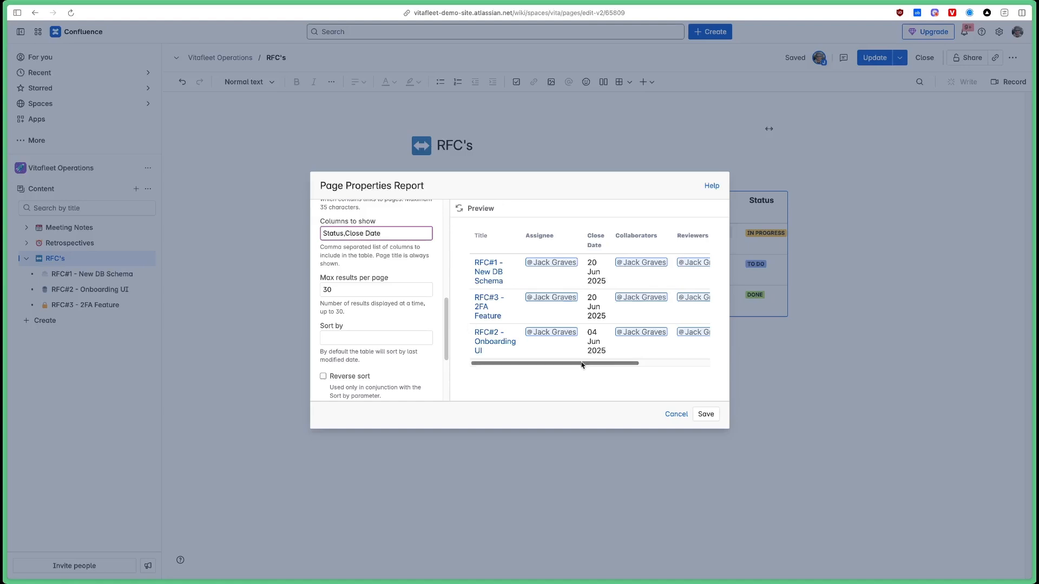
pyautogui.moveTo(583, 363); pyautogui.dragTo(700, 366)
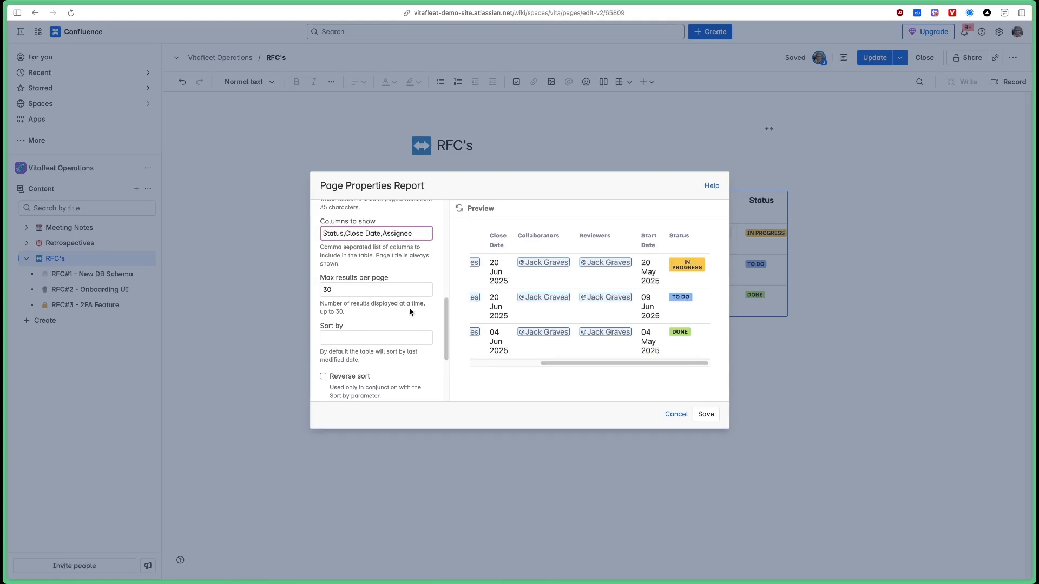
pyautogui.scroll(-2, 401, 313)
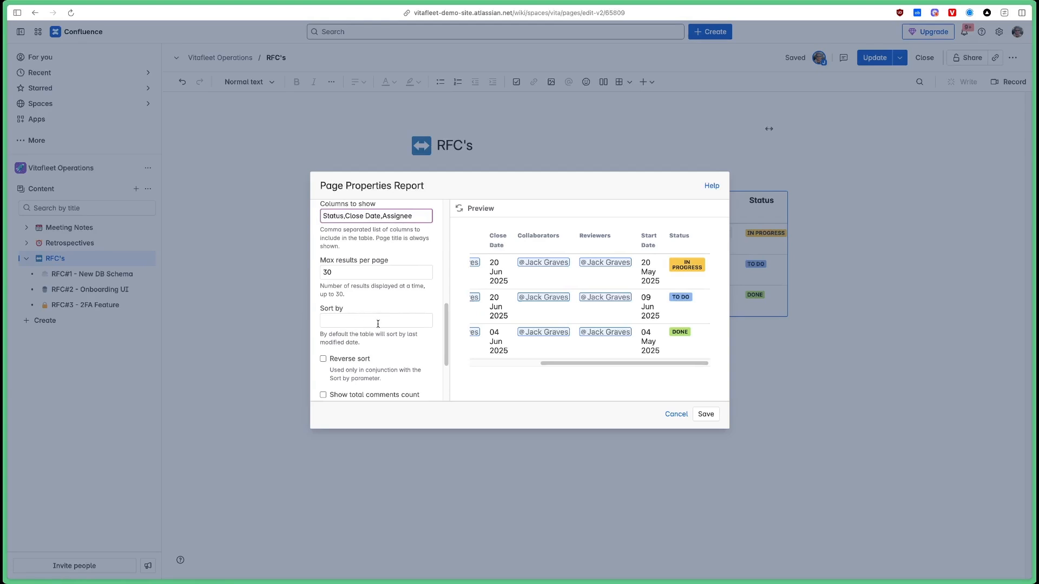
pyautogui.click(376, 322)
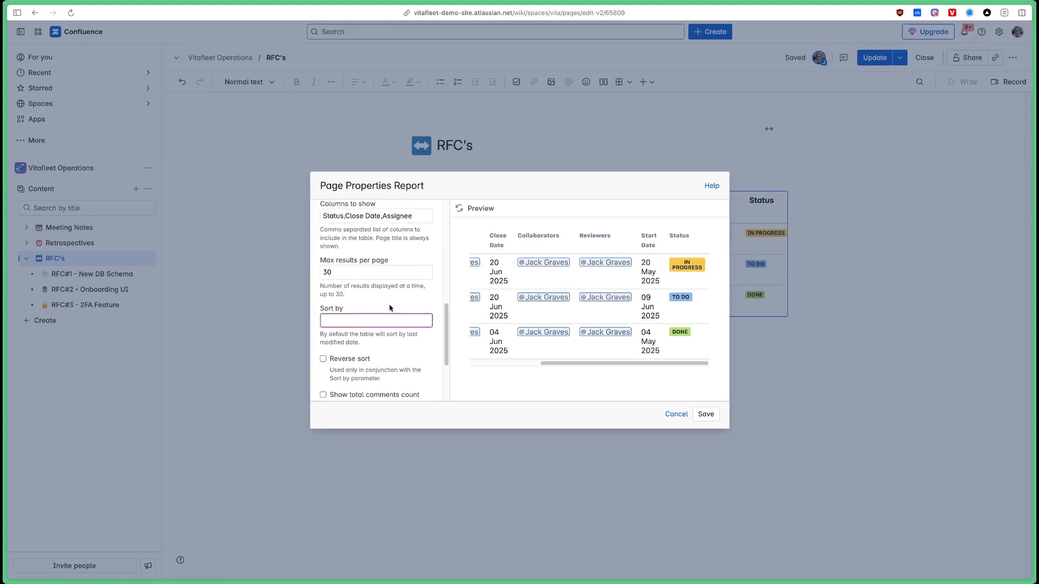
pyautogui.scroll(-5, 389, 308)
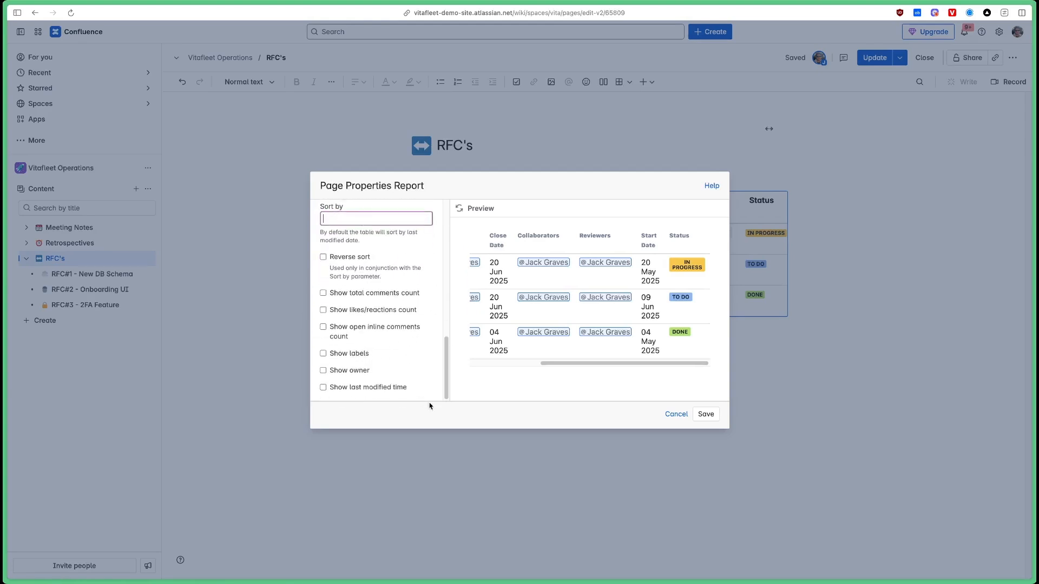
pyautogui.click(701, 415)
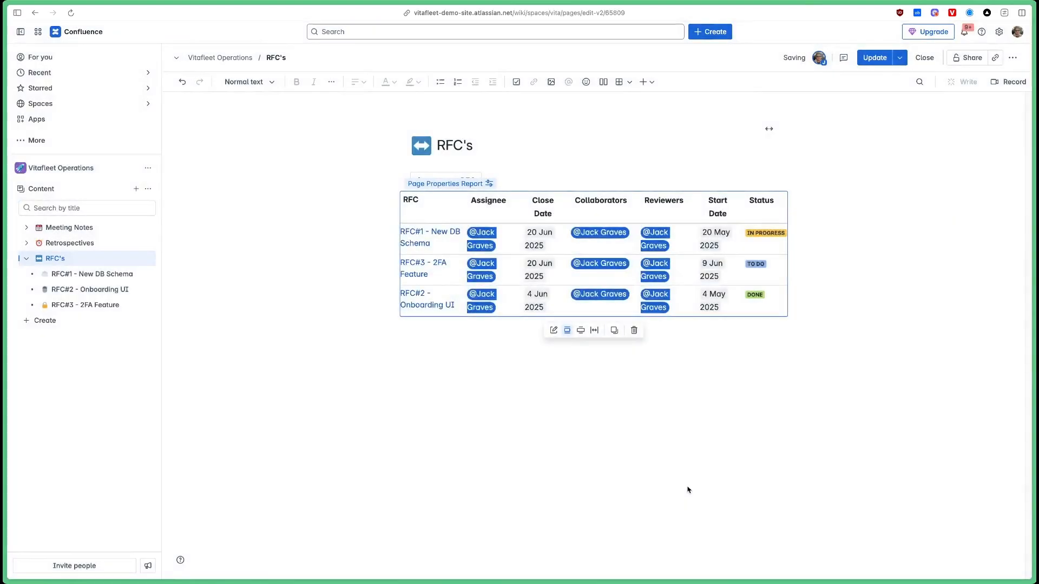
# Publish the RFC's page and sort its report by Status, then by RFC title.
pyautogui.click(725, 344)
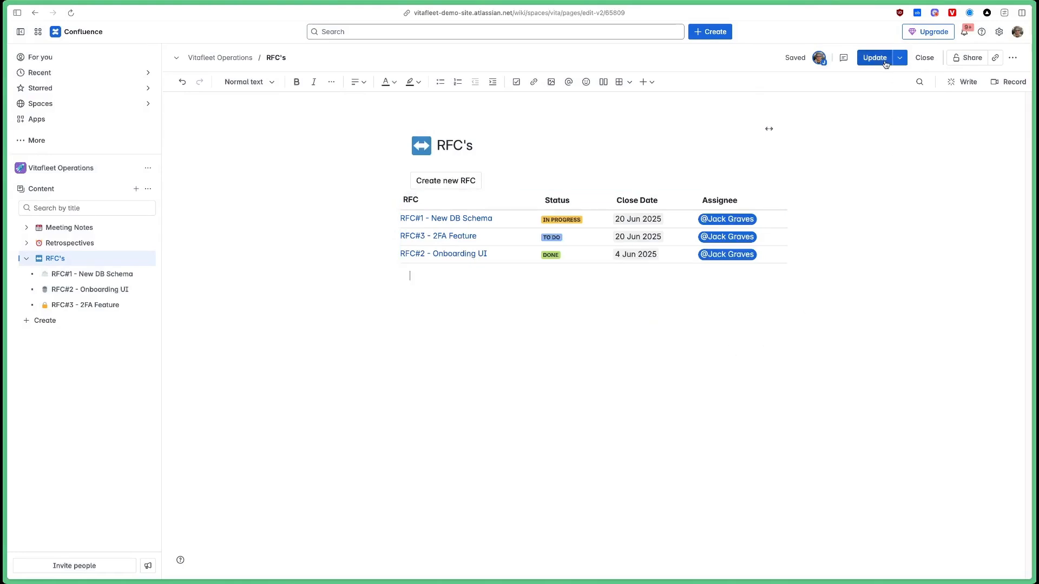
pyautogui.click(885, 60)
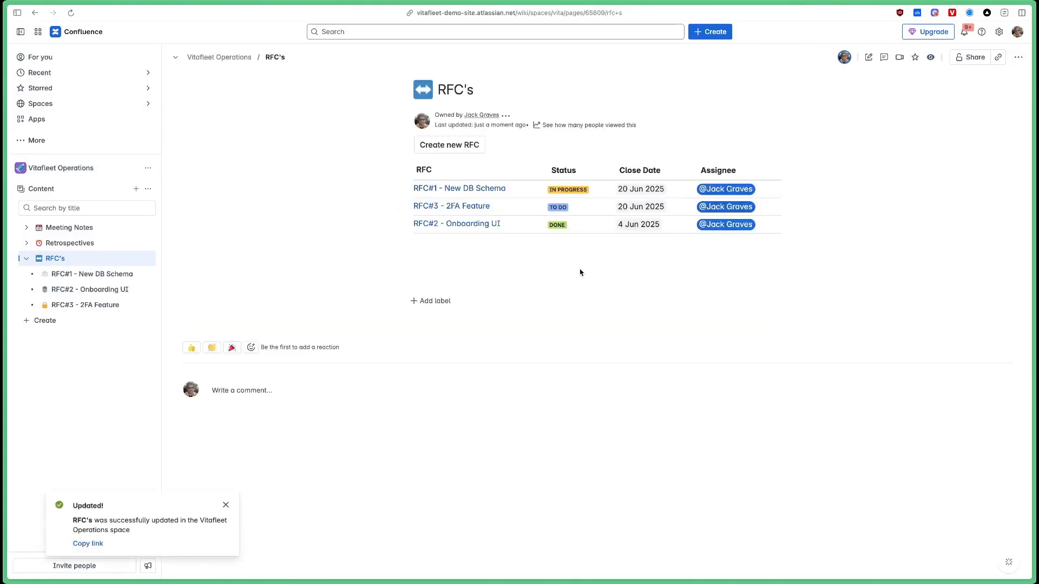
pyautogui.moveTo(456, 146)
pyautogui.click(579, 172)
pyautogui.click(584, 172)
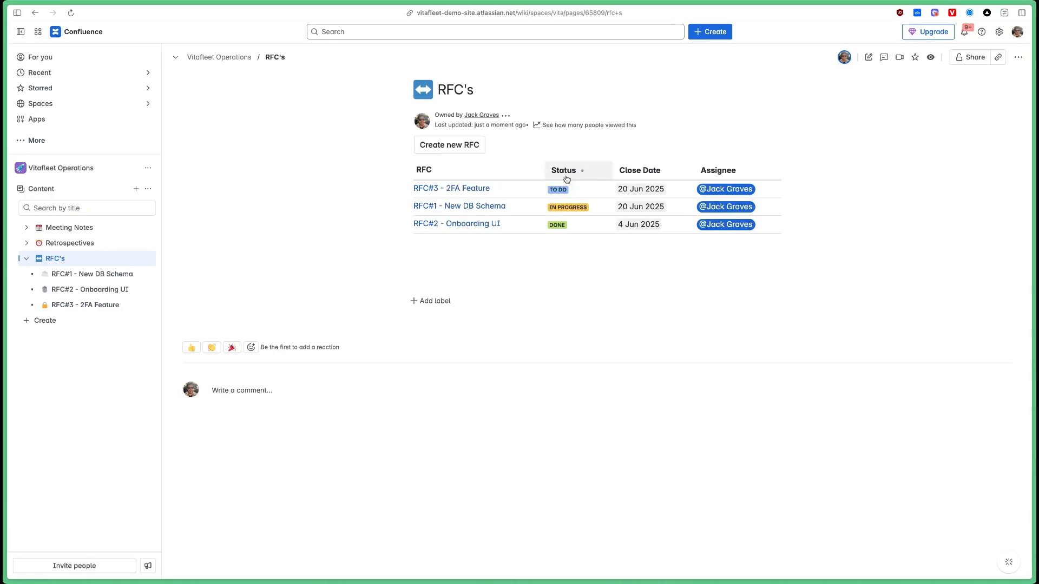
pyautogui.click(482, 170)
pyautogui.click(483, 170)
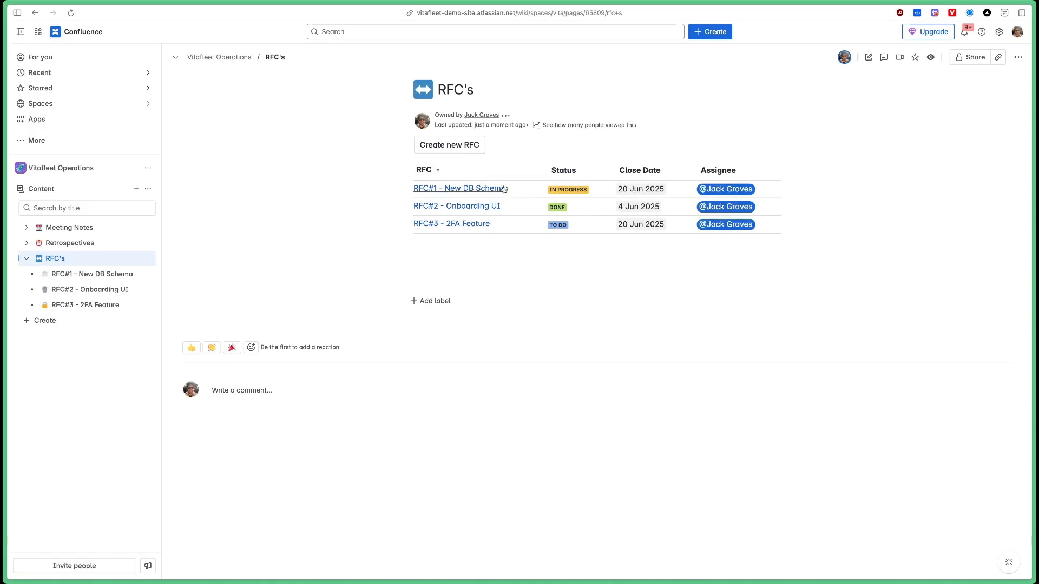
pyautogui.moveTo(102, 280)
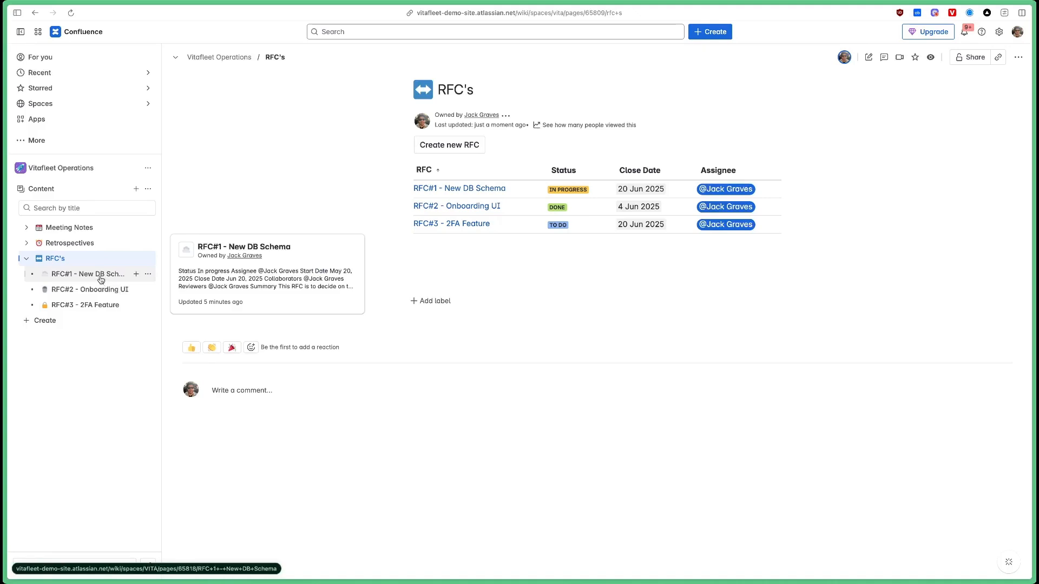
pyautogui.moveTo(101, 306)
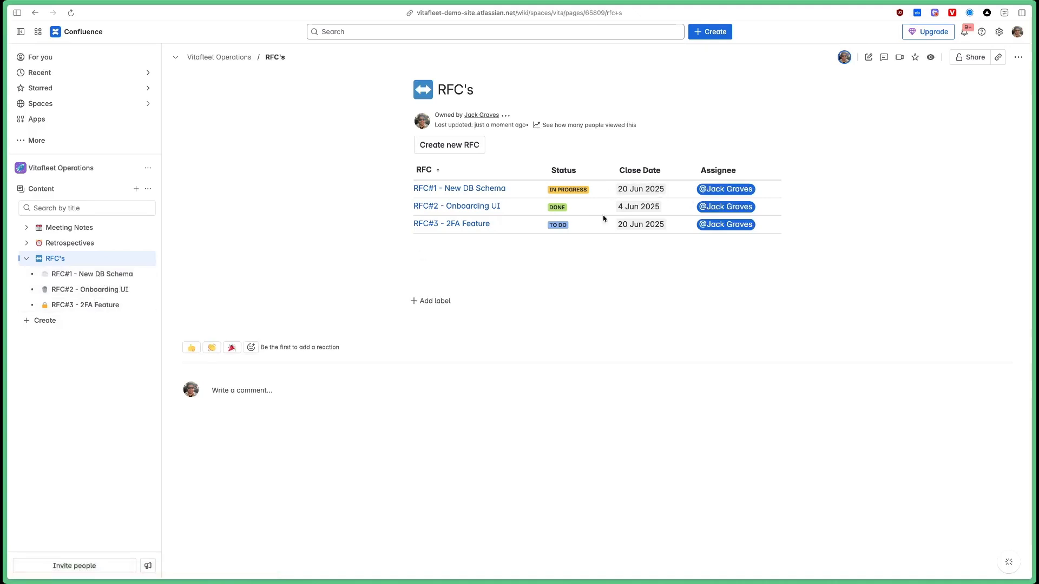
# Change RFC#1's Close Date to 23 Jun 2025, publish it, and reload the RFC's page report.
pyautogui.click(119, 274)
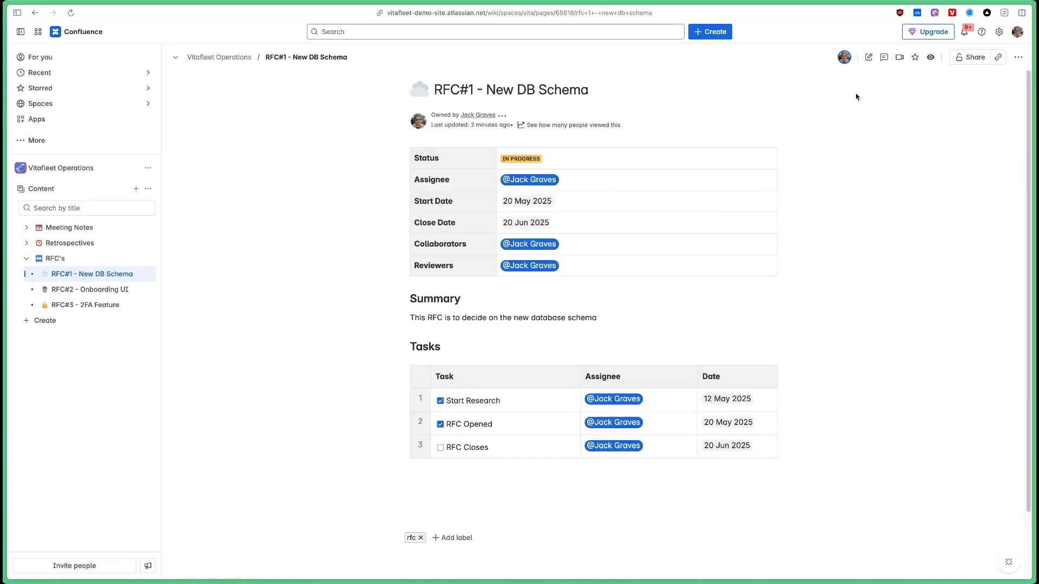
pyautogui.click(869, 58)
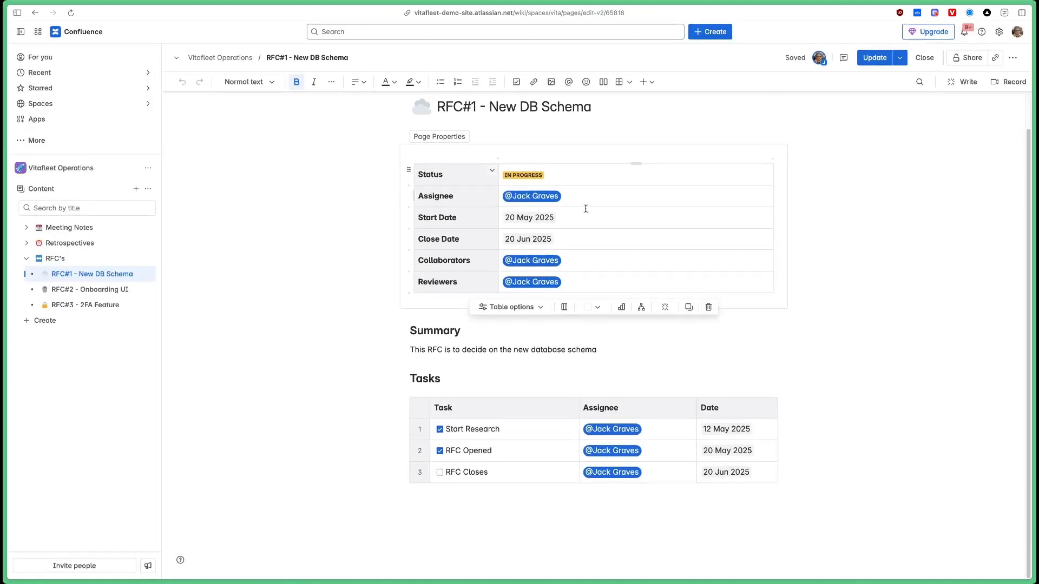
pyautogui.click(533, 277)
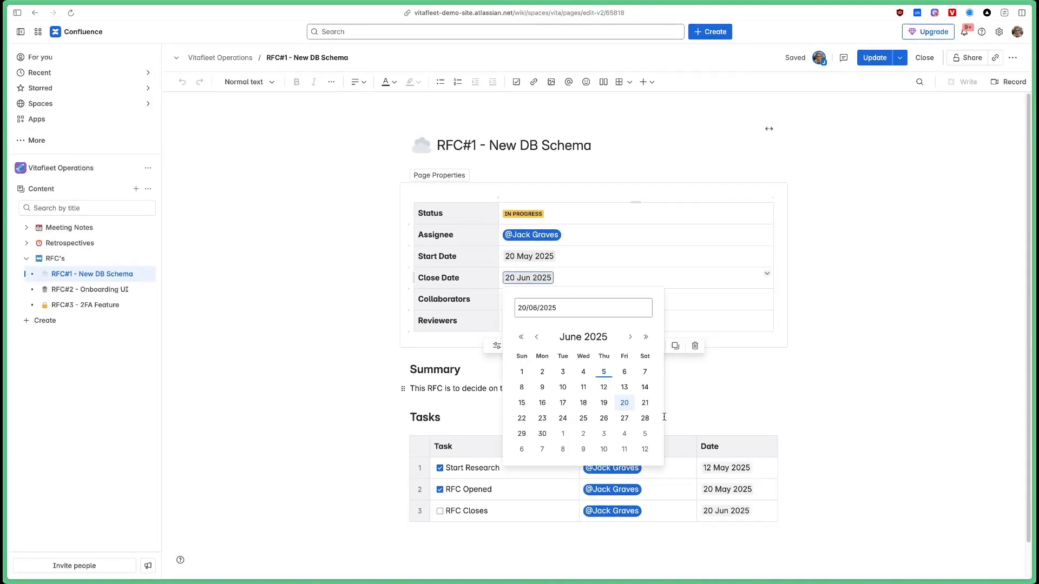
pyautogui.click(542, 418)
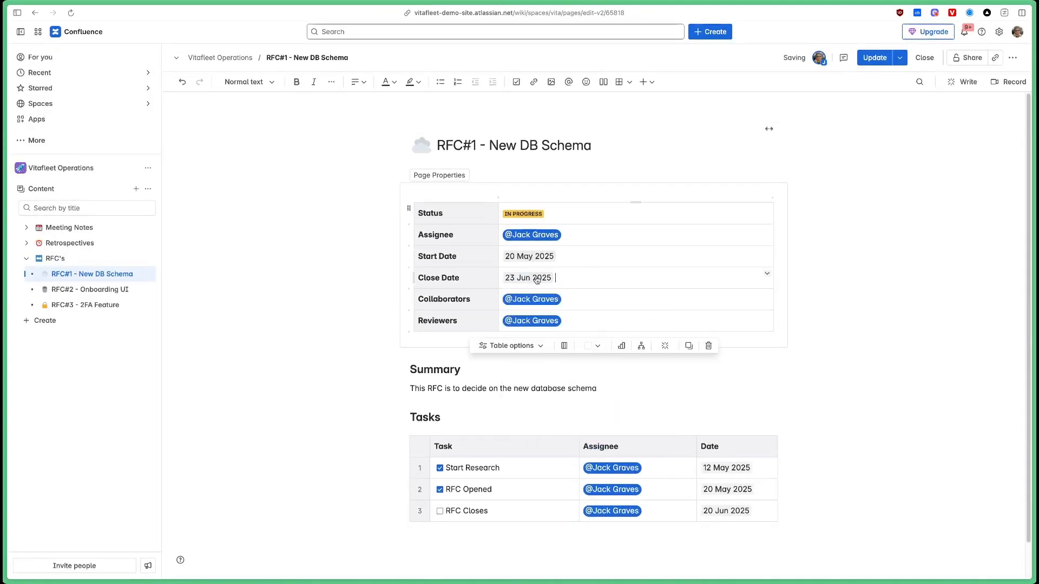
pyautogui.click(872, 58)
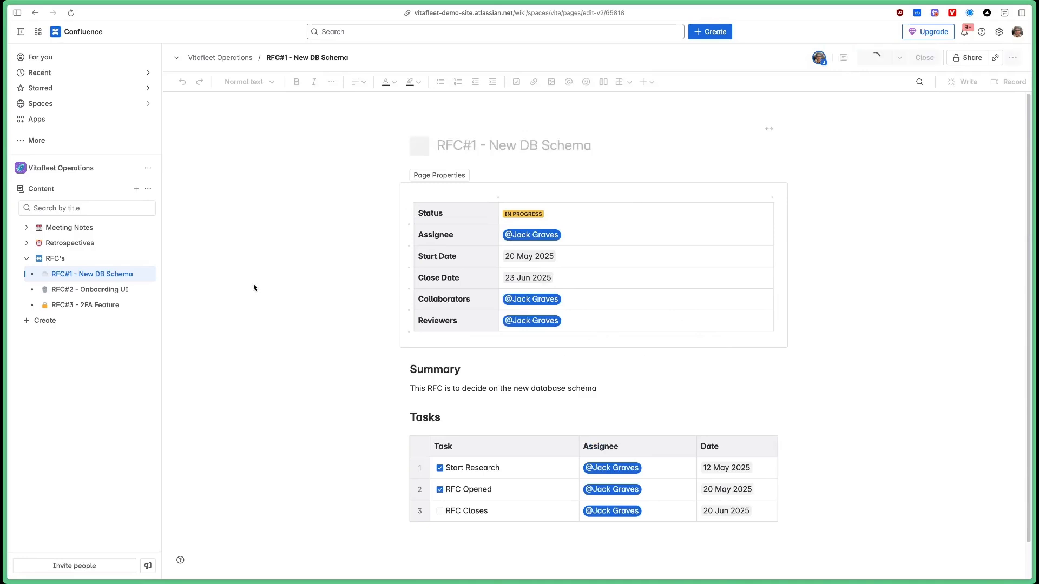
pyautogui.click(86, 258)
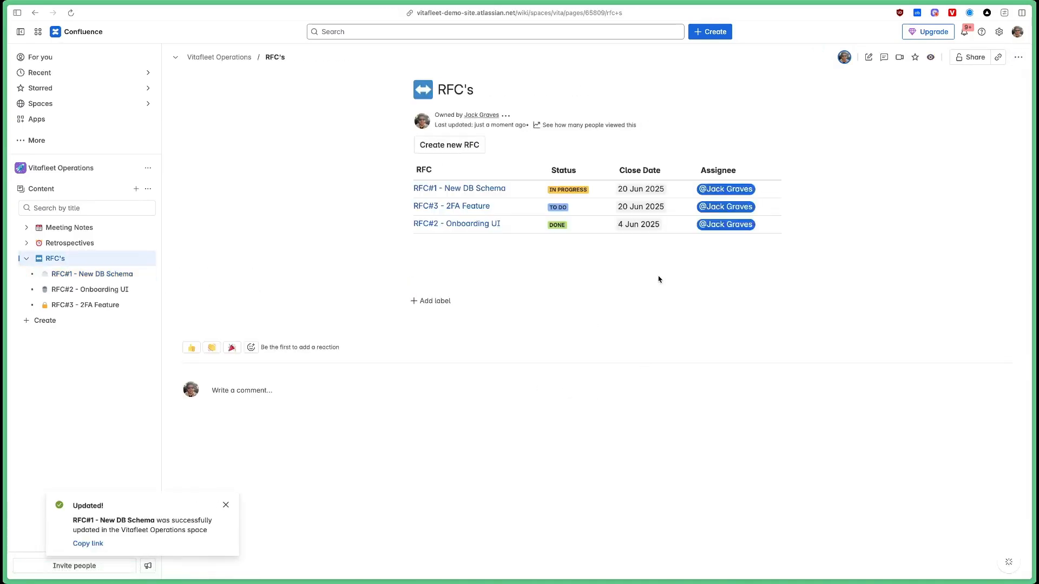
pyautogui.press('super+r')
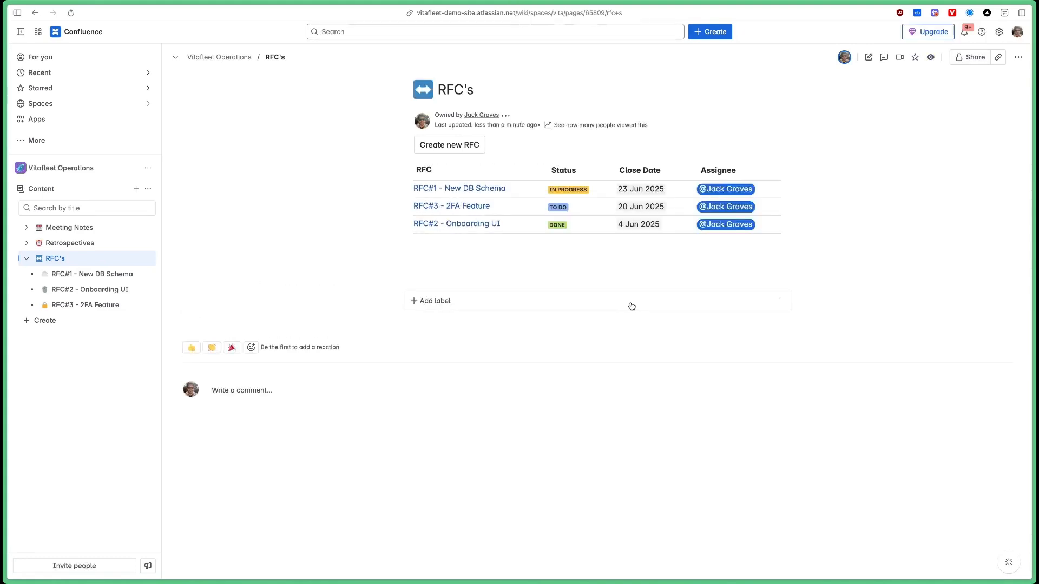
# Check that the RFC's report now shows RFC#1 closing on 23 Jun 2025.
pyautogui.moveTo(622, 189); pyautogui.dragTo(662, 189)
pyautogui.click(514, 189)
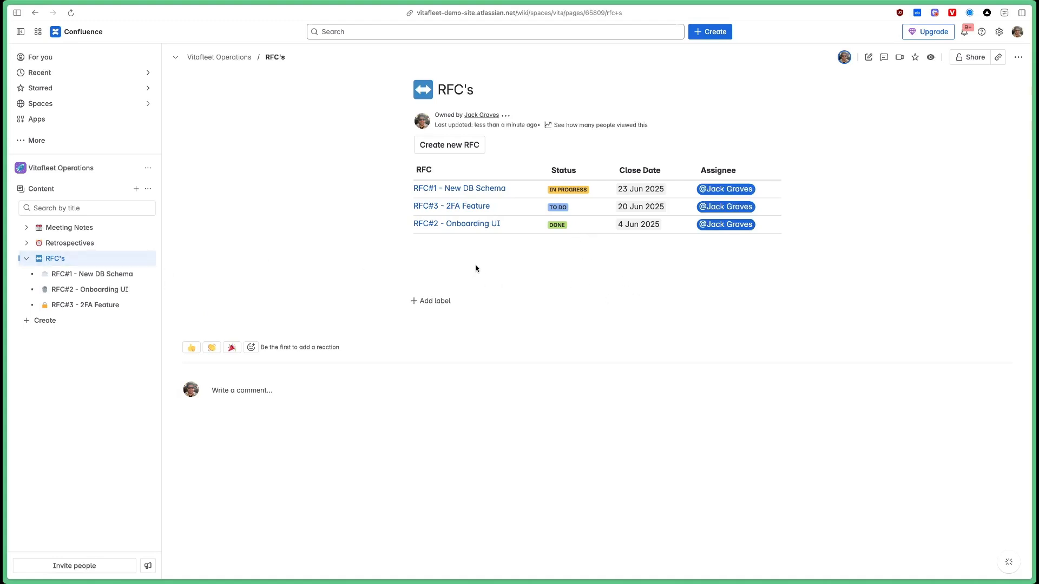
pyautogui.moveTo(482, 147)
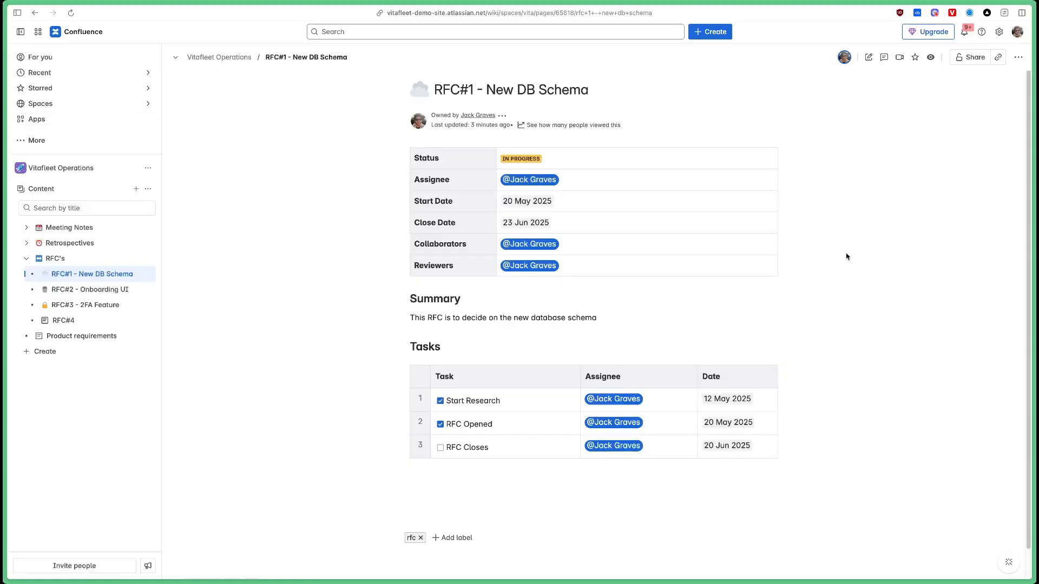
# Copy the entire RFC#1 page body and close the editor without publishing.
pyautogui.click(869, 56)
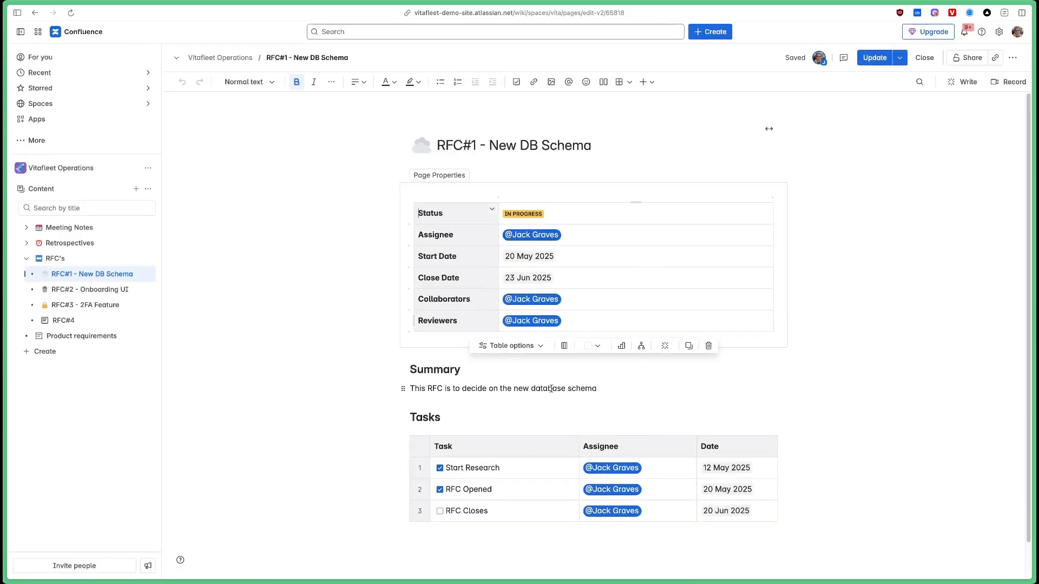
pyautogui.hotkey('ctrl', 'a')
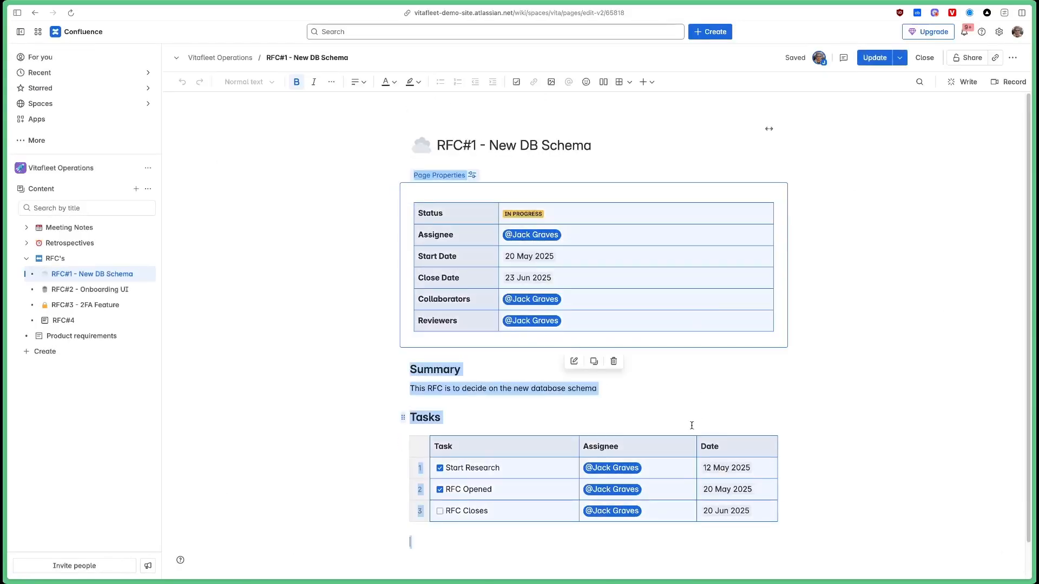
pyautogui.click(834, 399)
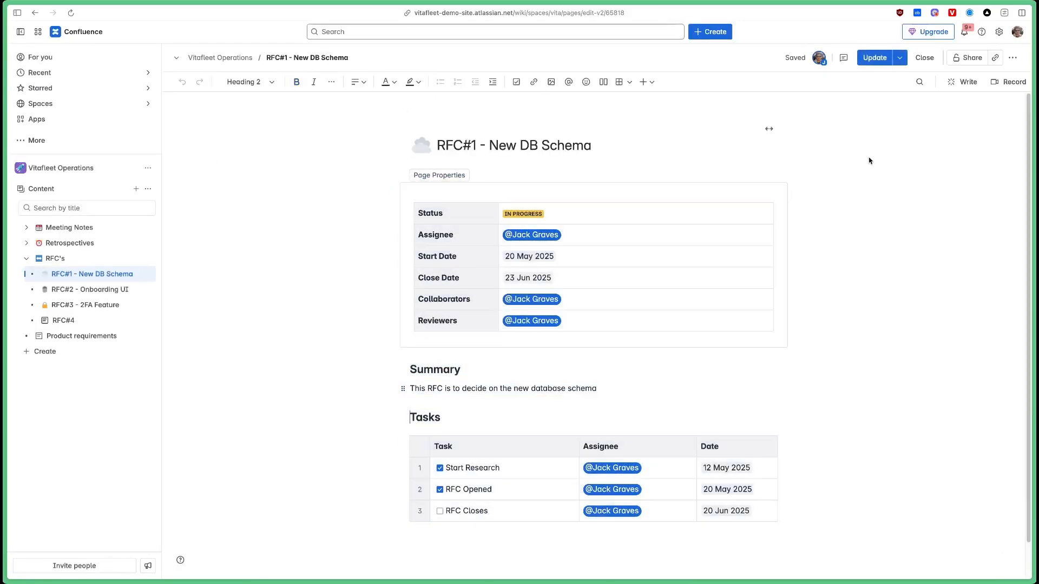
pyautogui.click(924, 57)
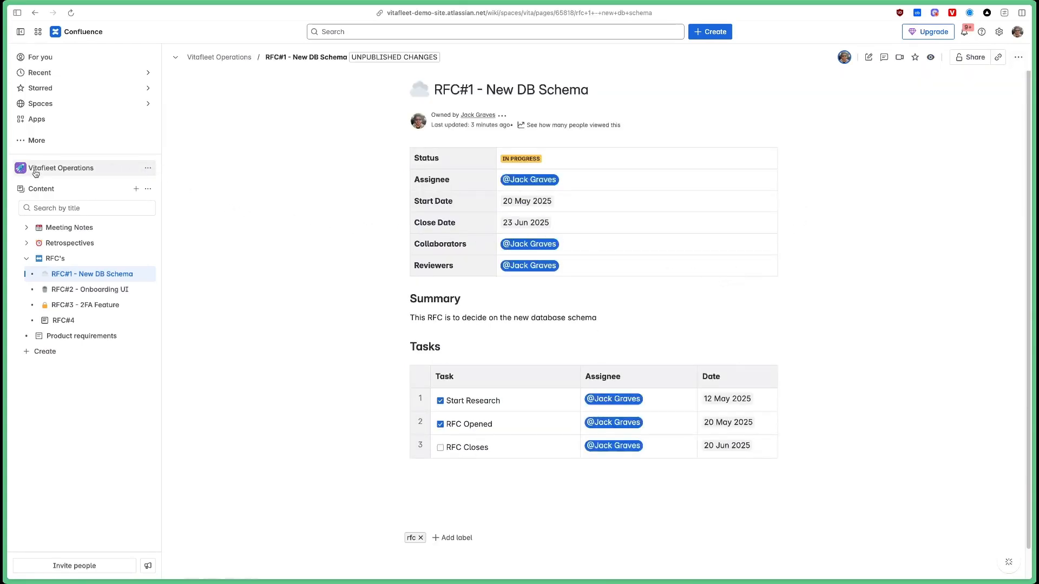
# Start a new blank template from the Vitafleet Operations space's Look and feel templates.
pyautogui.click(145, 168)
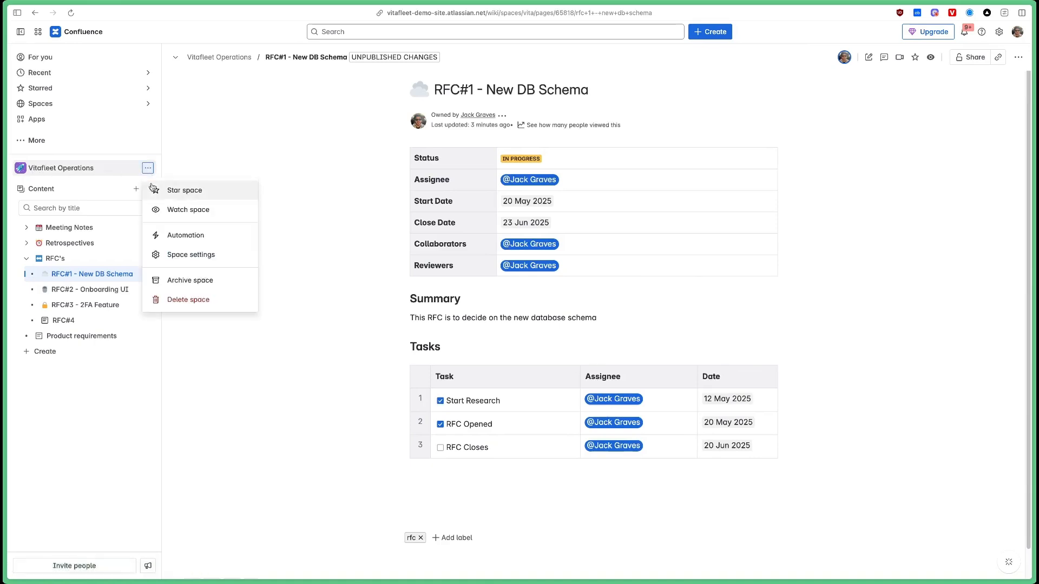
pyautogui.click(201, 257)
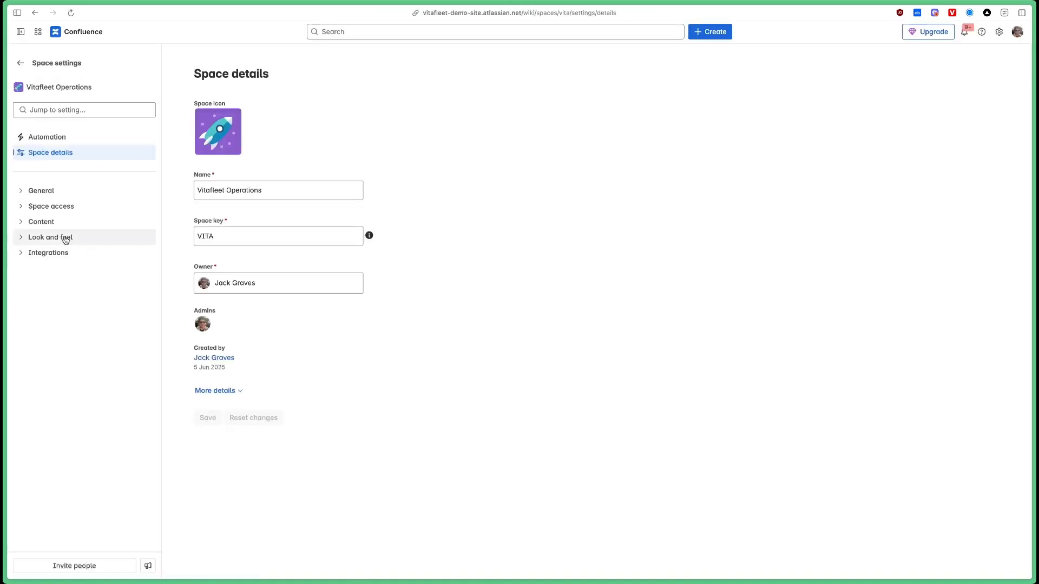
pyautogui.click(62, 237)
pyautogui.click(59, 271)
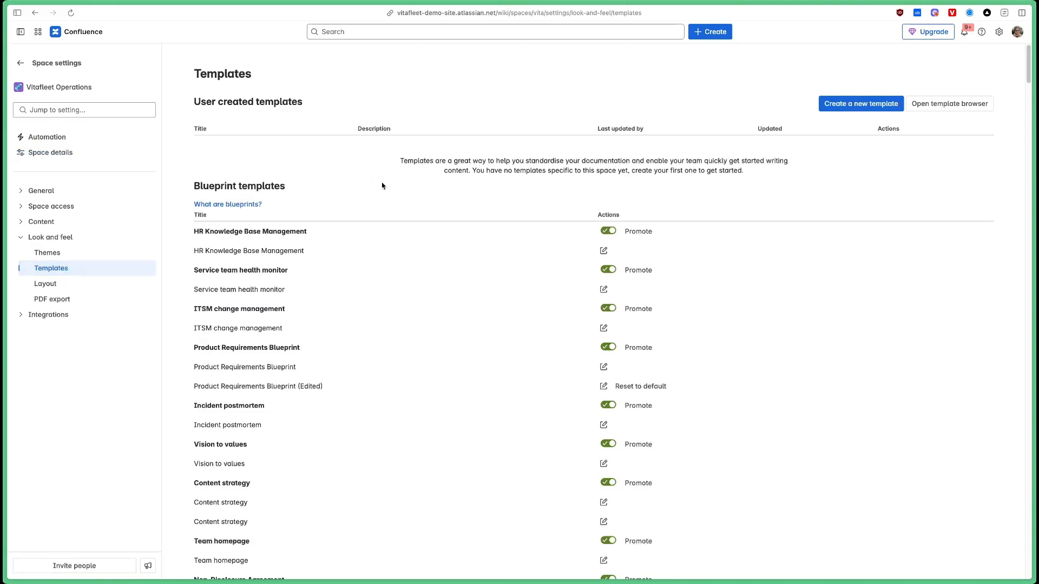
pyautogui.click(860, 105)
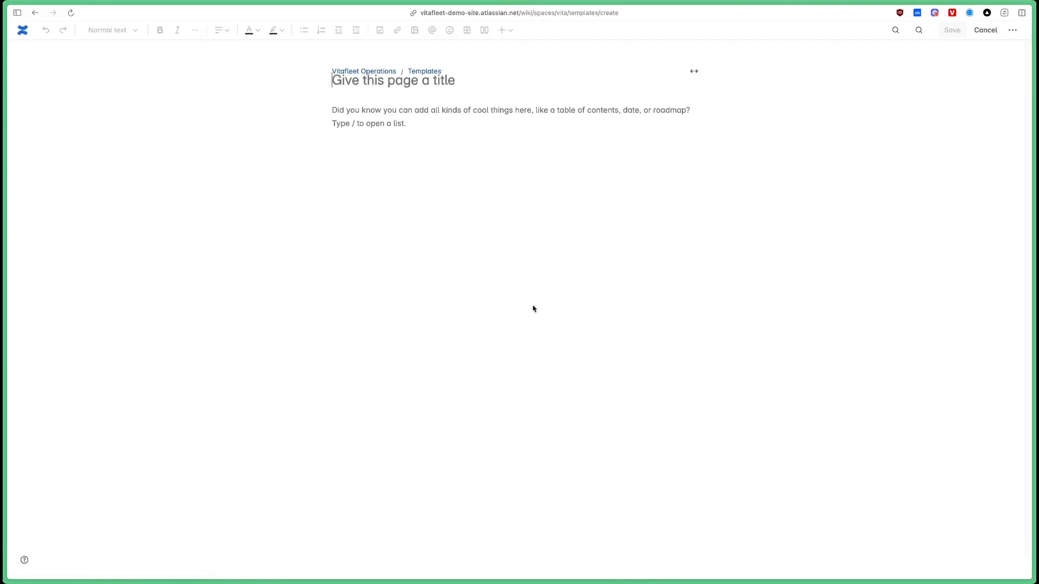
# Paste RFC#1's copied content into the new template body.
pyautogui.click(375, 118)
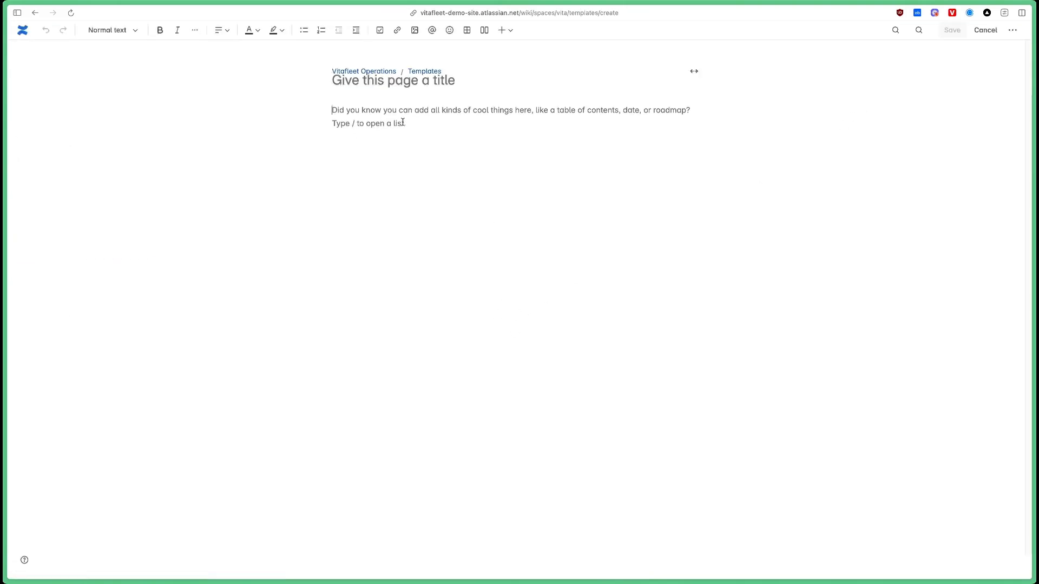
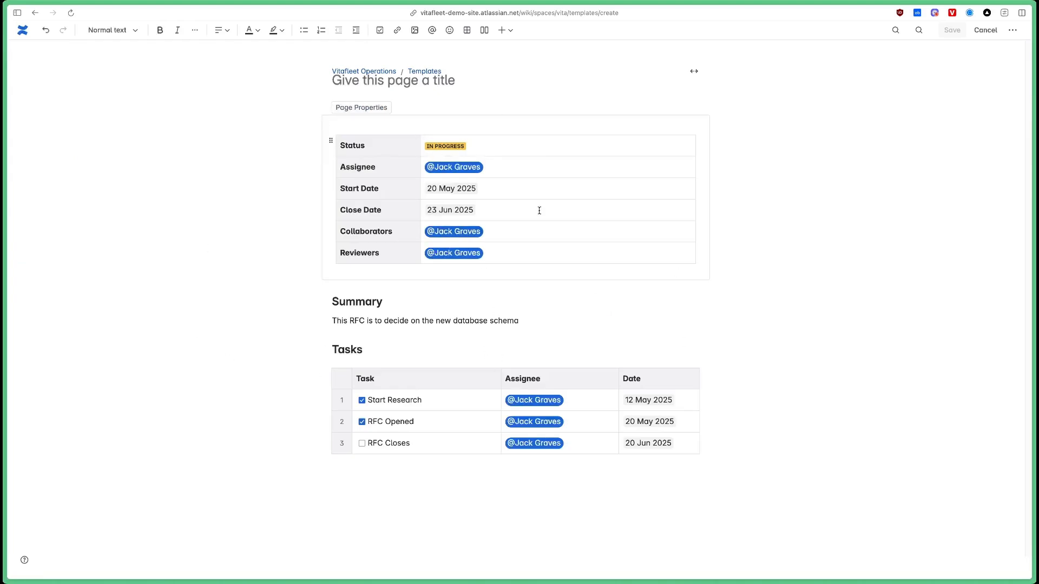
pyautogui.click(508, 167)
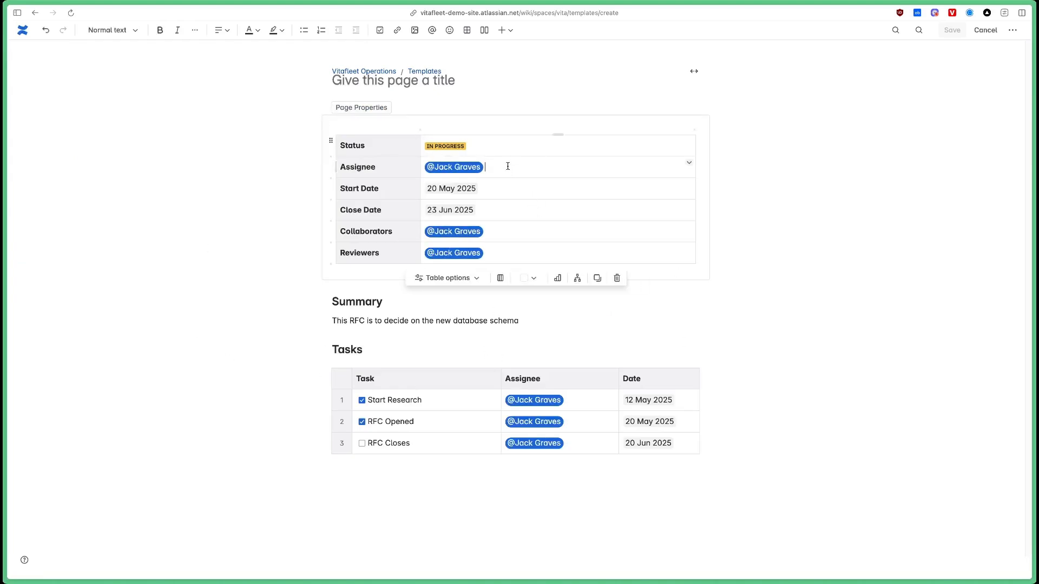
pyautogui.click(543, 329)
pyautogui.click(441, 443)
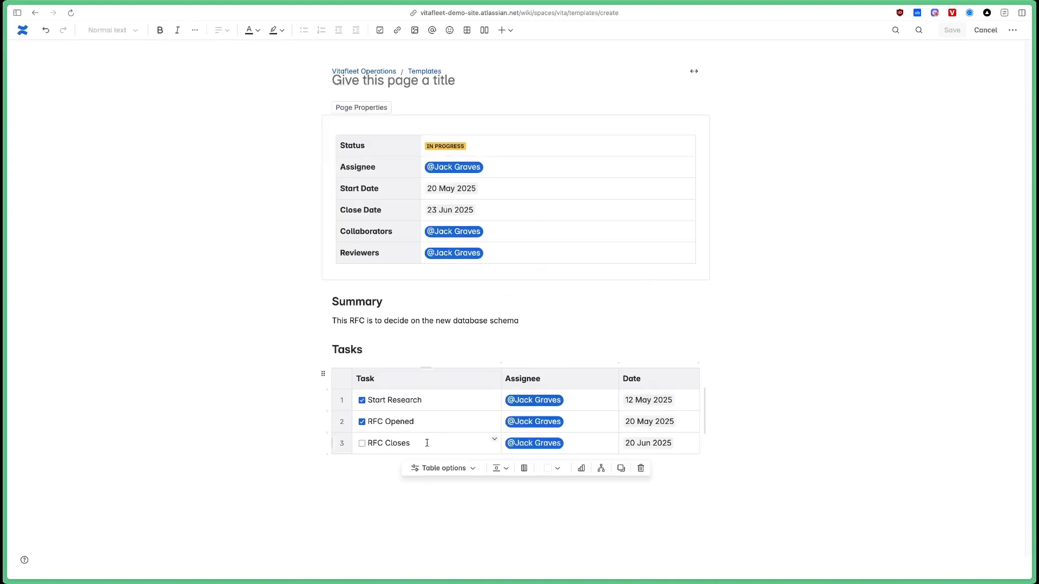
# Clear the dates and assignees from all three Tasks table rows.
pyautogui.click(685, 402)
pyautogui.press('BackSpace')
pyautogui.click(679, 422)
pyautogui.press('BackSpace')
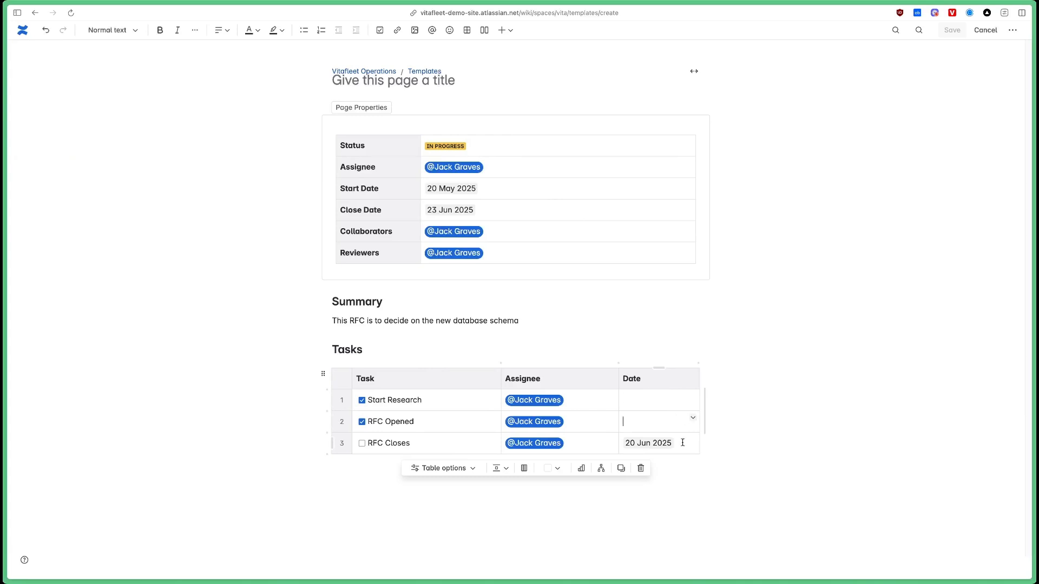
pyautogui.click(682, 443)
pyautogui.press('BackSpace')
pyautogui.click(574, 403)
pyautogui.press('BackSpace')
pyautogui.click(581, 424)
pyautogui.press('BackSpace')
pyautogui.click(586, 441)
pyautogui.press('BackSpace')
# Delete the Start Research task row, keeping two tasks.
pyautogui.click(451, 438)
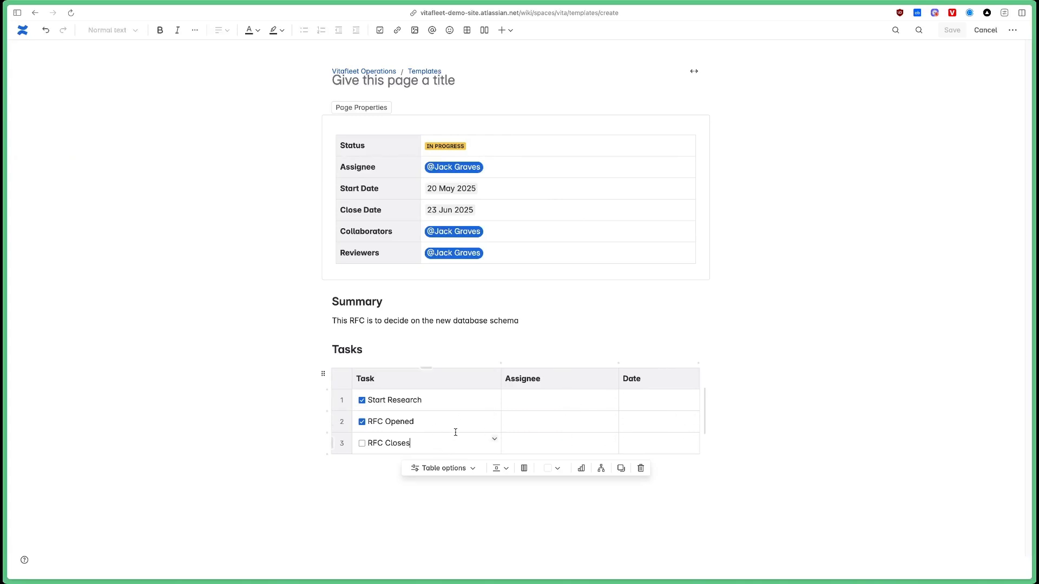
pyautogui.click(333, 401)
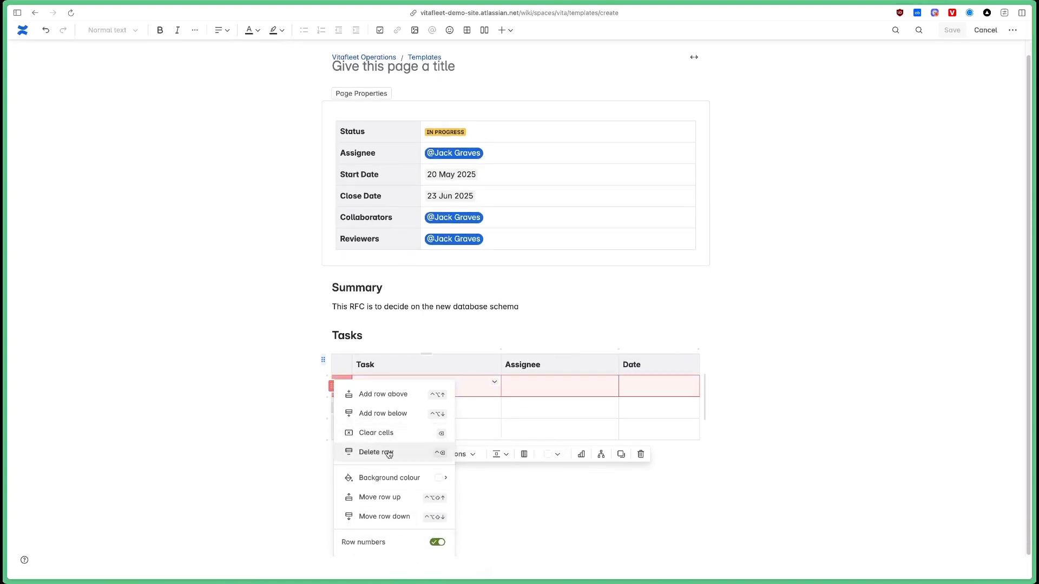
pyautogui.click(378, 453)
# Blank the Reviewers and Collaborators mentions and the Close Date and Start Date values.
pyautogui.click(498, 251)
pyautogui.press('BackSpace')
pyautogui.click(500, 231)
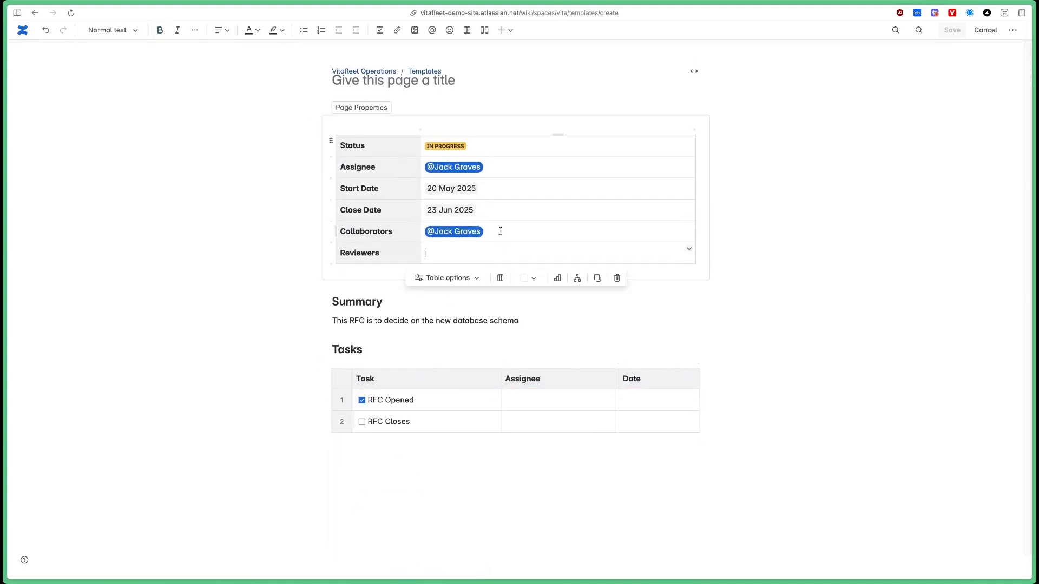
pyautogui.press('BackSpace')
pyautogui.click(503, 211)
pyautogui.press('BackSpace')
pyautogui.click(501, 189)
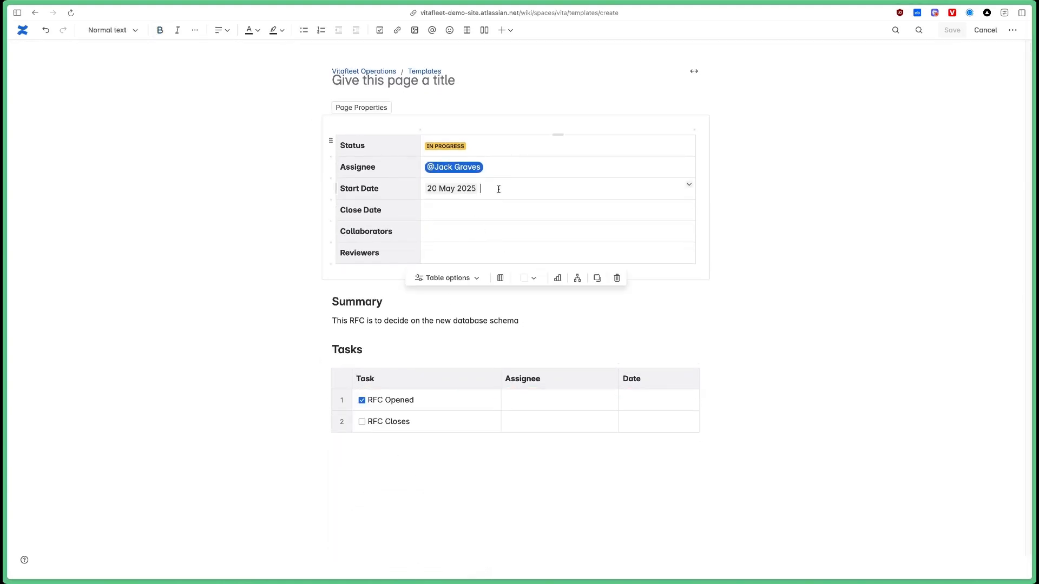
pyautogui.press('BackSpace')
pyautogui.press('BackSpace')
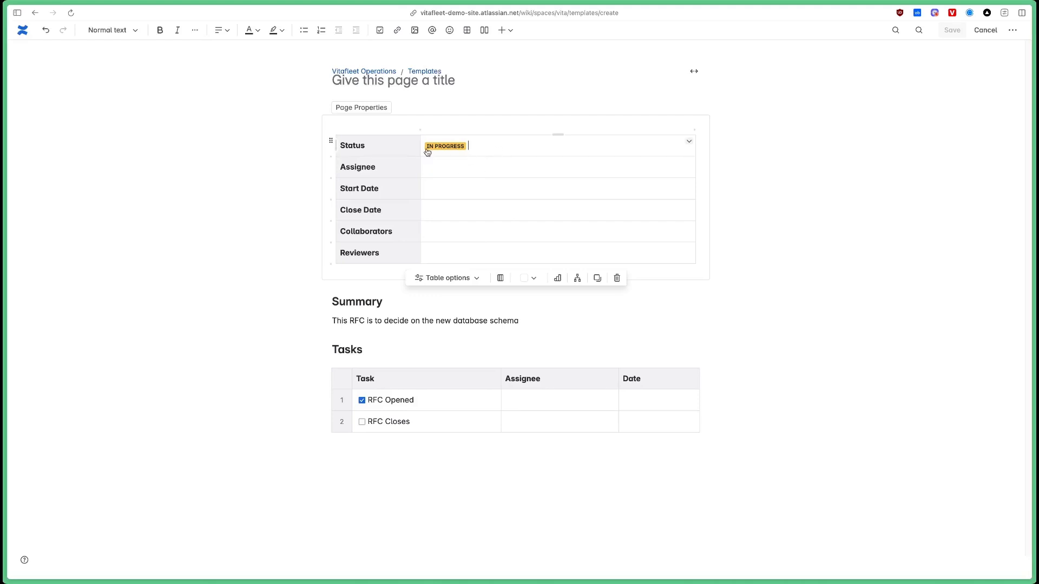
# Clear the assignee and change the status lozenge to grey TO DO.
pyautogui.click(439, 146)
pyautogui.click(437, 184)
pyautogui.doubleClick(454, 166)
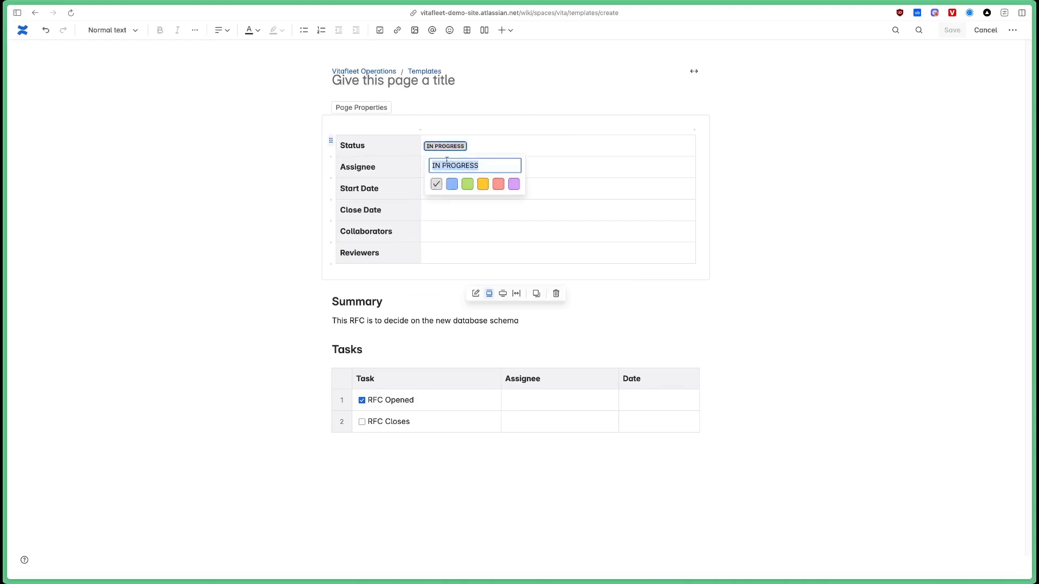
pyautogui.write('TO.')
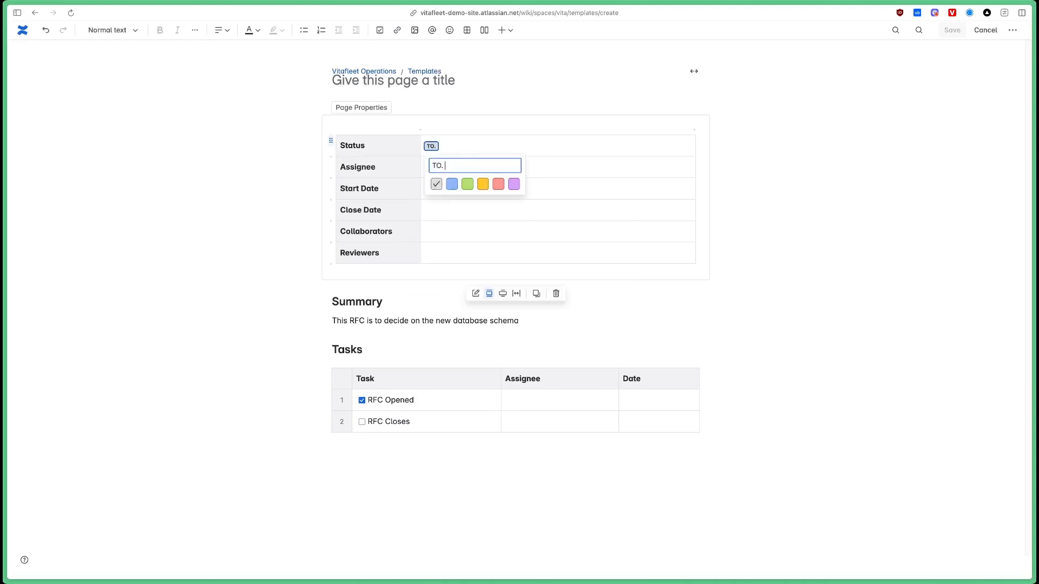
pyautogui.write('DO')
pyautogui.press('Return')
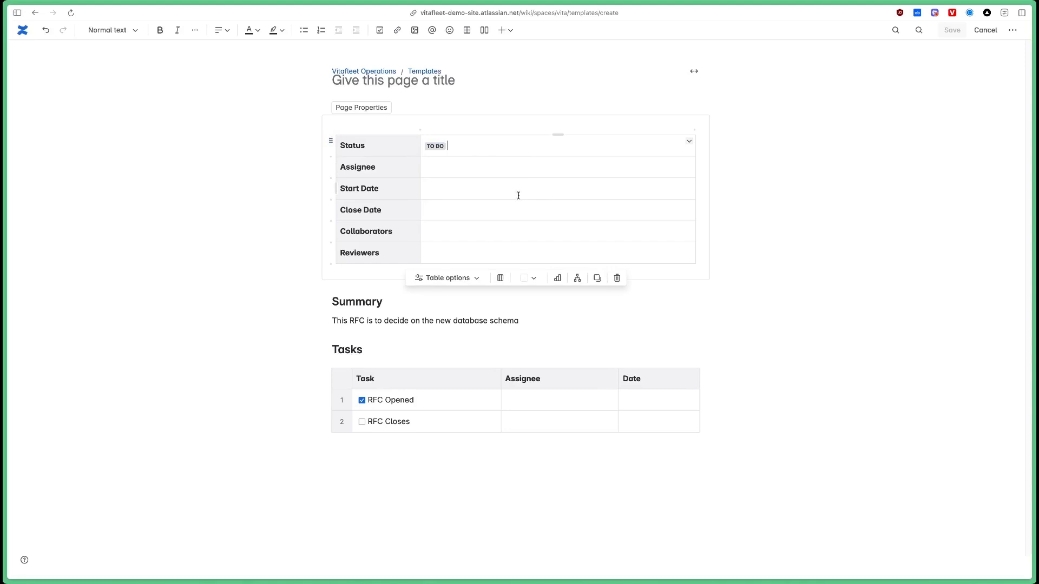
pyautogui.press('Down')
# Shorten the Summary to 'This RFC is to...'.
pyautogui.click(579, 476)
pyautogui.write('...')
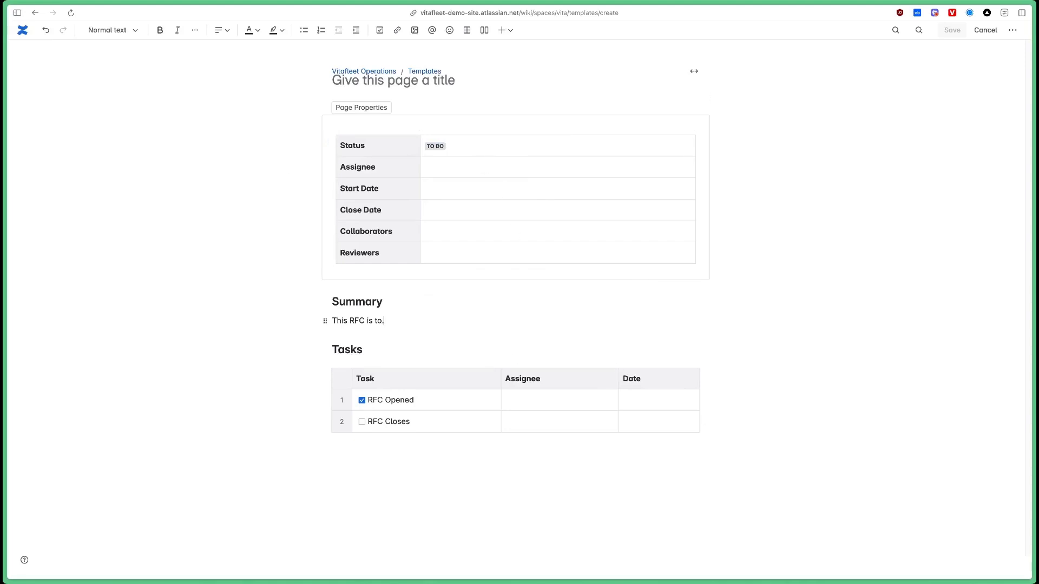
pyautogui.press('Up')
# Complete the template title as 'RFC'.
pyautogui.click(466, 84)
pyautogui.write('RFC')
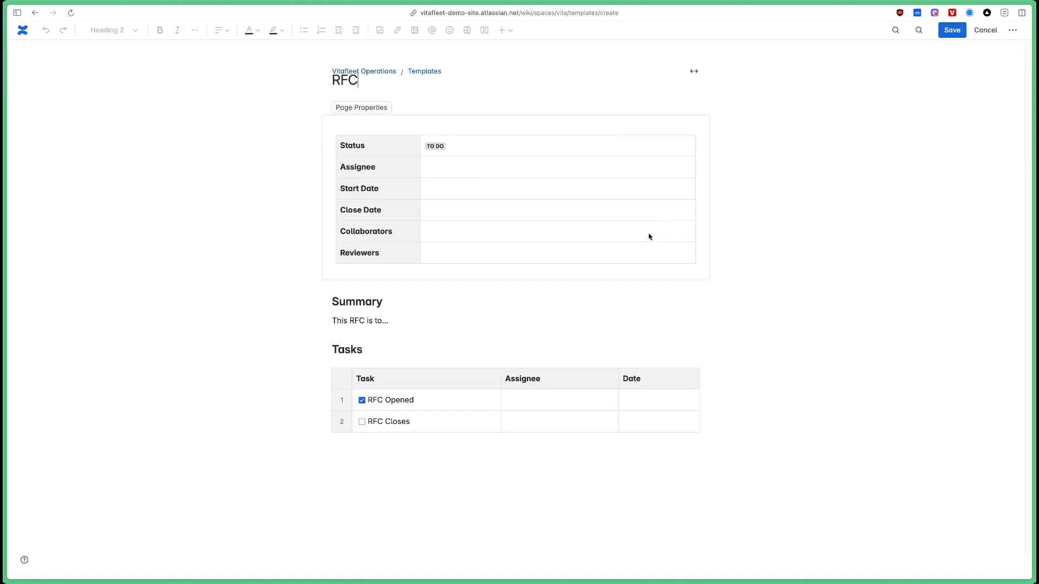
pyautogui.click(580, 207)
pyautogui.click(685, 332)
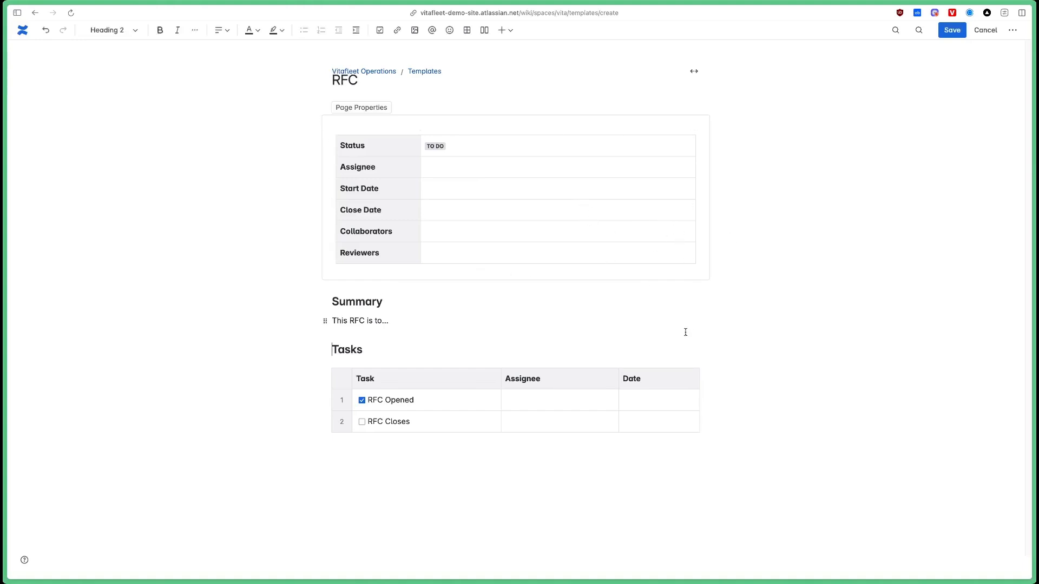
pyautogui.click(571, 324)
# Add the 'rfc' label to the template and save it.
pyautogui.click(1013, 30)
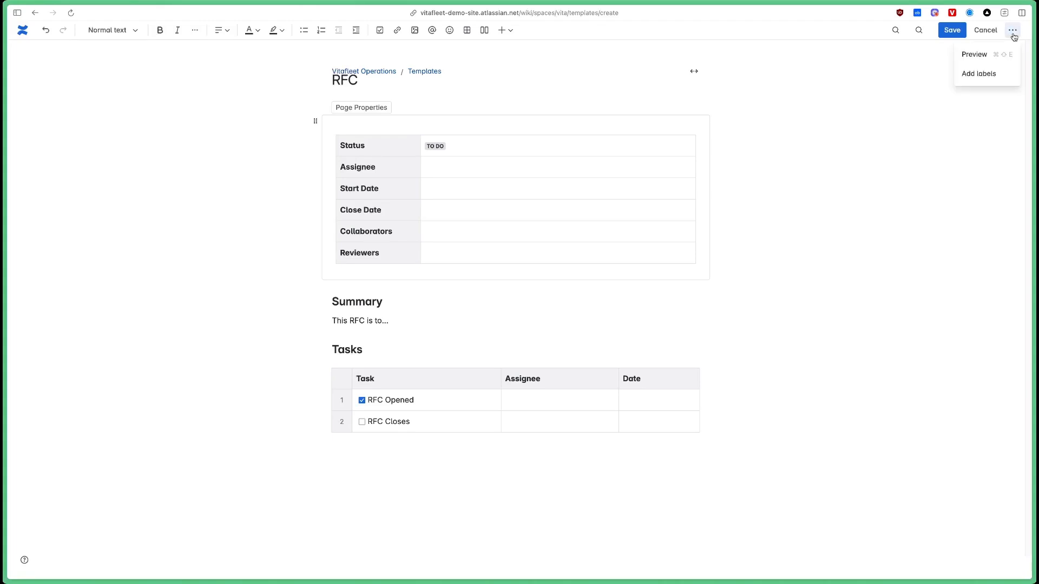
pyautogui.click(985, 79)
pyautogui.click(473, 109)
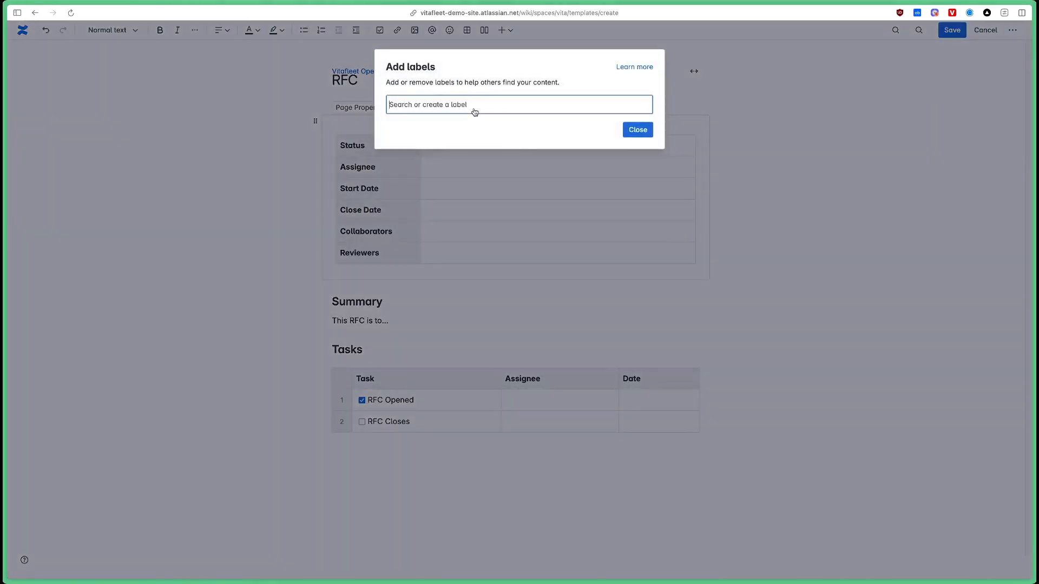
pyautogui.write('rfc')
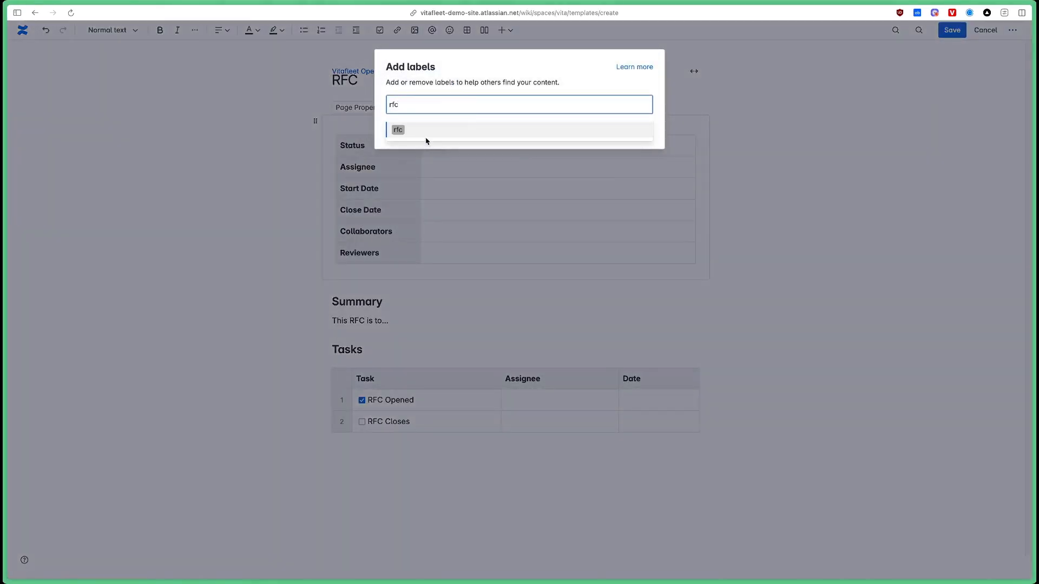
pyautogui.click(433, 136)
pyautogui.click(638, 130)
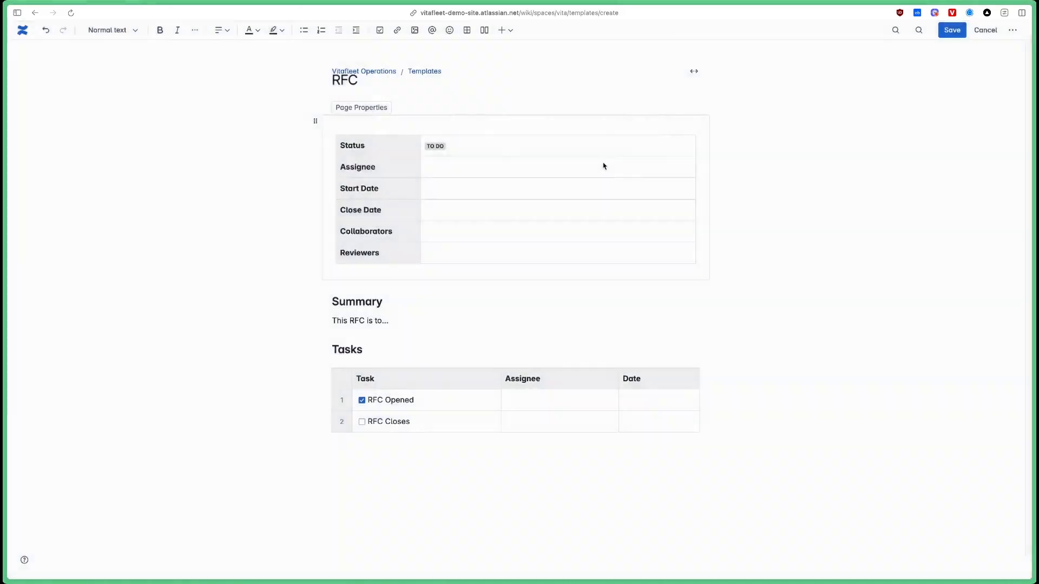
pyautogui.click(954, 36)
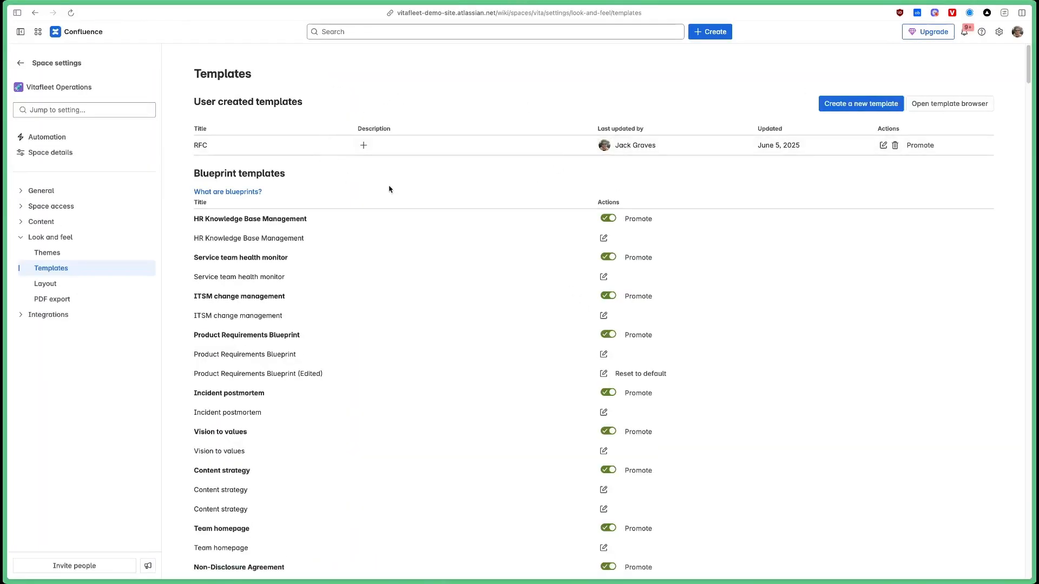
# Promote the RFC template, then start a new page under RFC's from the space sidebar.
pyautogui.click(919, 145)
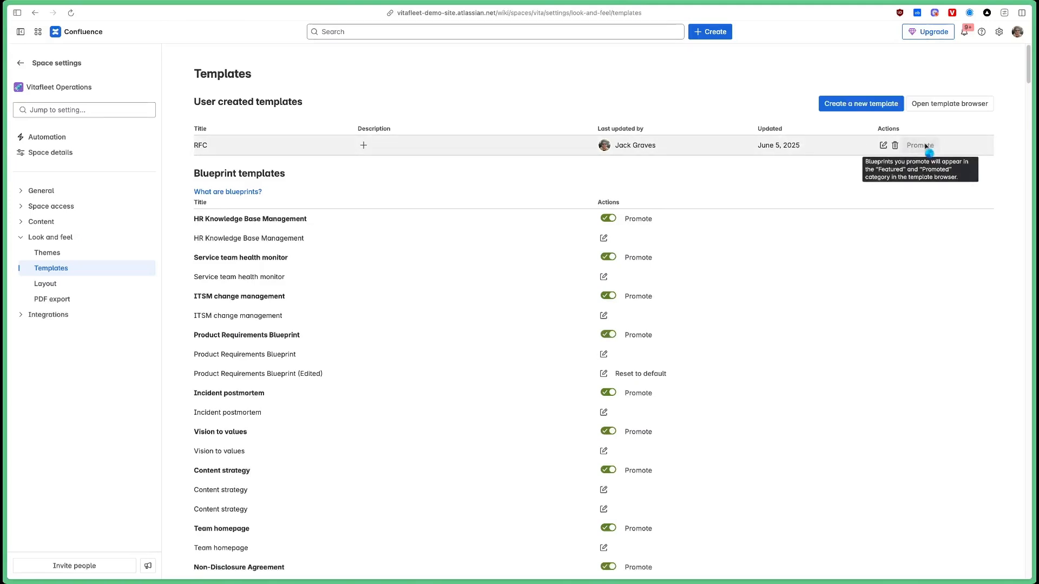
pyautogui.click(21, 63)
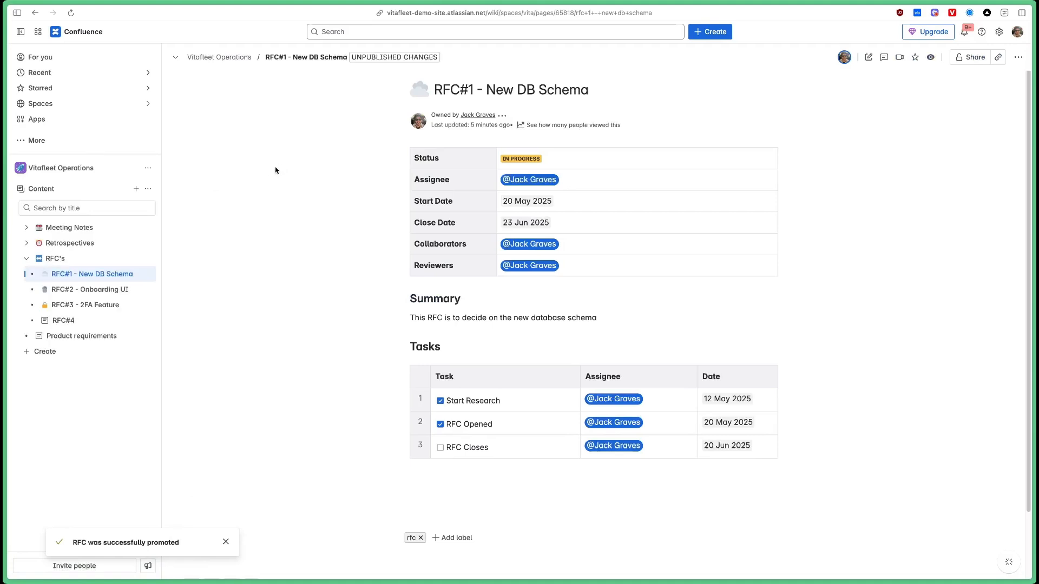
pyautogui.click(134, 259)
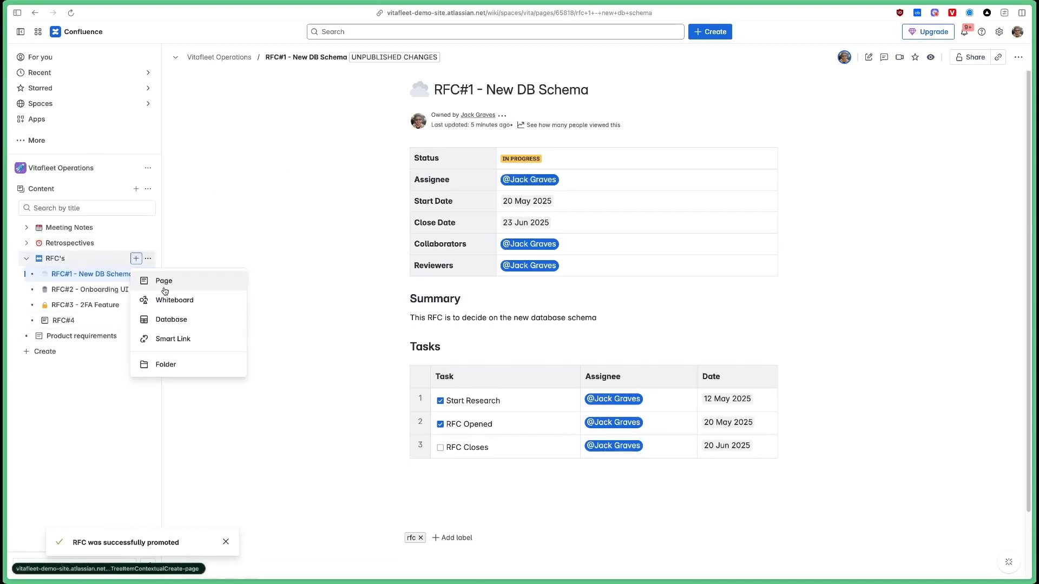
pyautogui.click(137, 280)
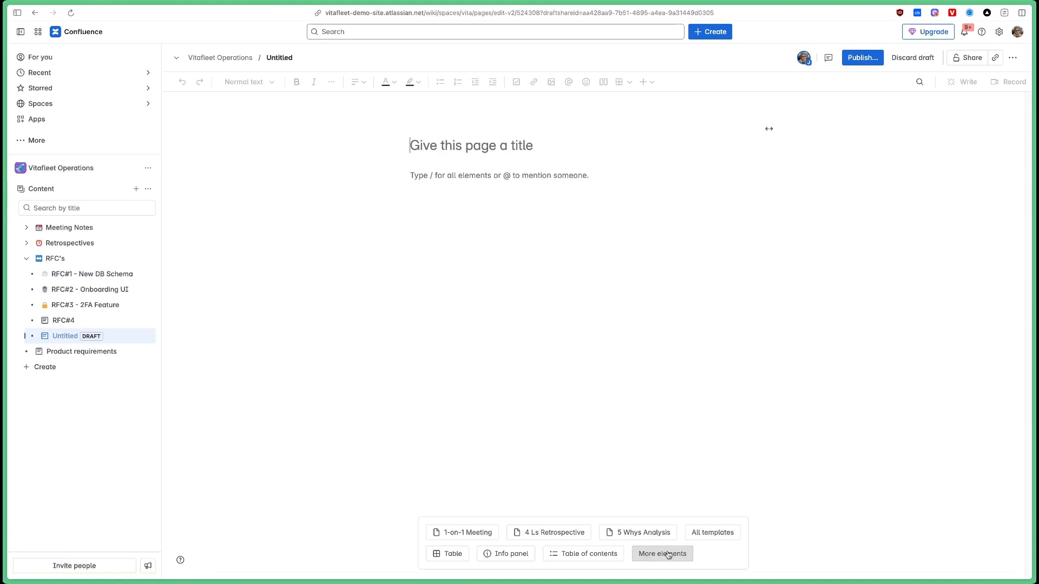
# Filter all templates to Promoted to confirm RFC, then delete the untitled draft page.
pyautogui.click(709, 534)
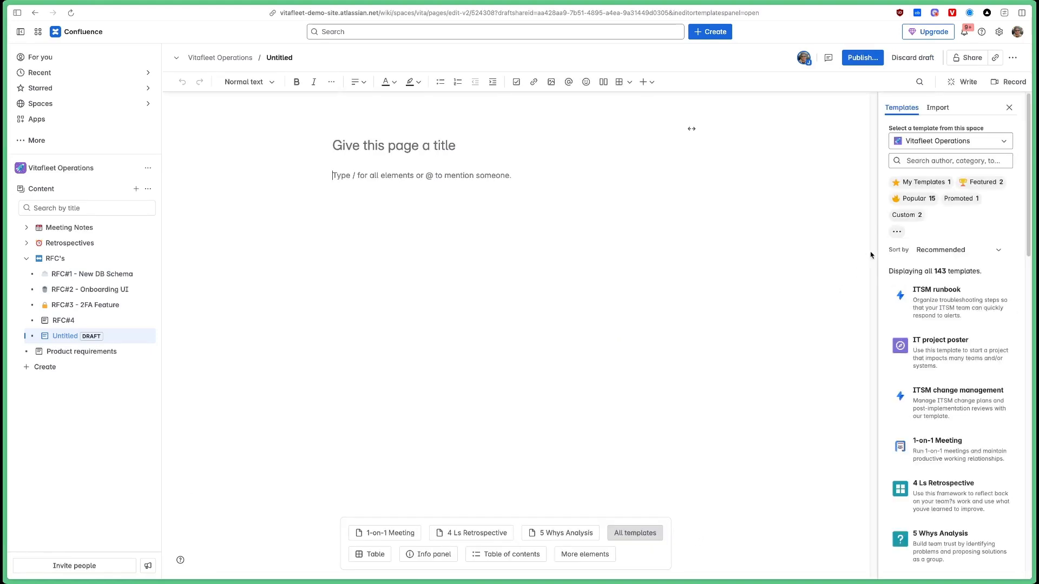
pyautogui.click(960, 203)
pyautogui.moveTo(923, 298)
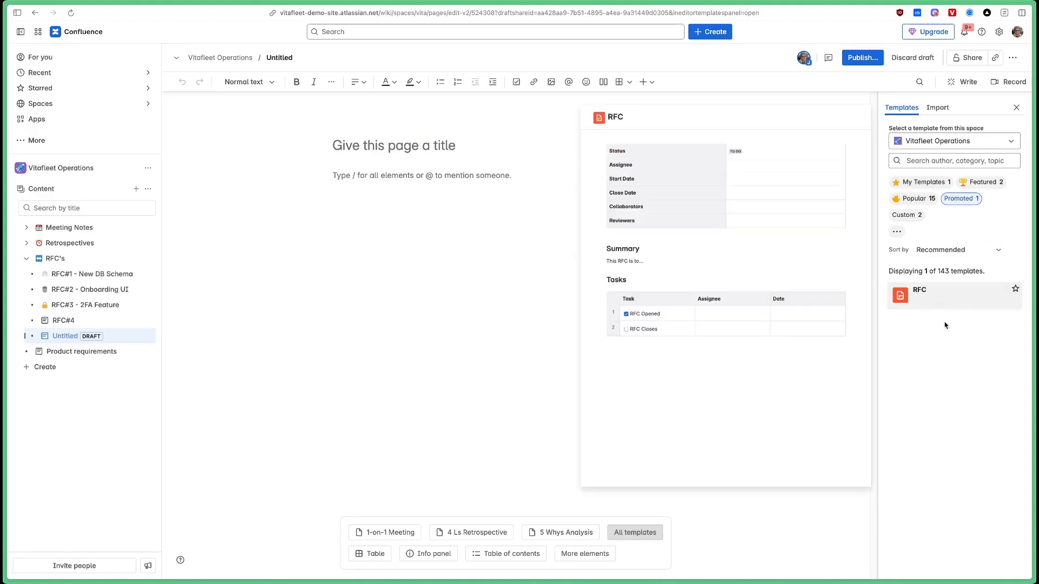
pyautogui.click(148, 336)
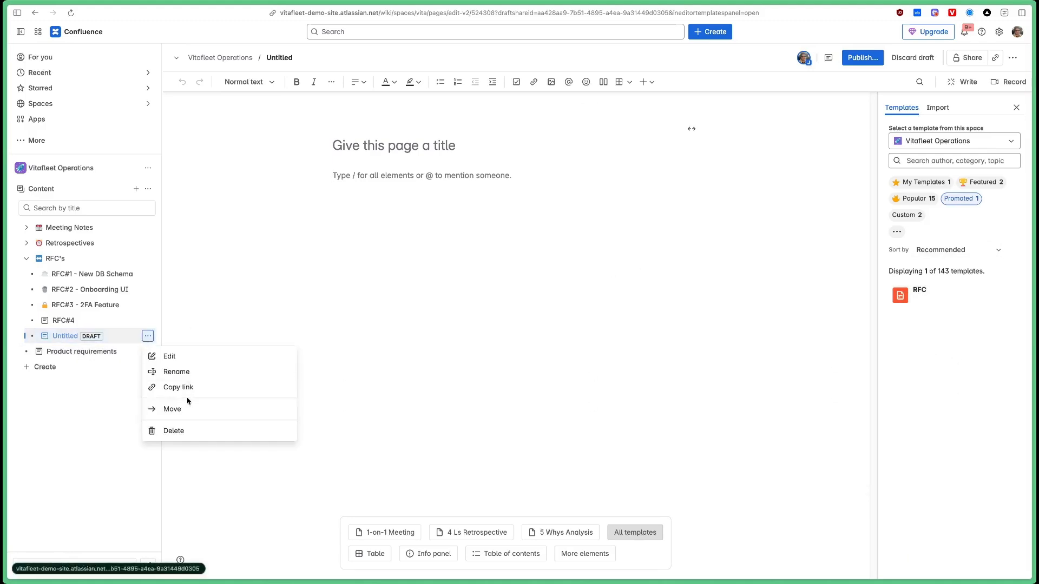
pyautogui.click(185, 431)
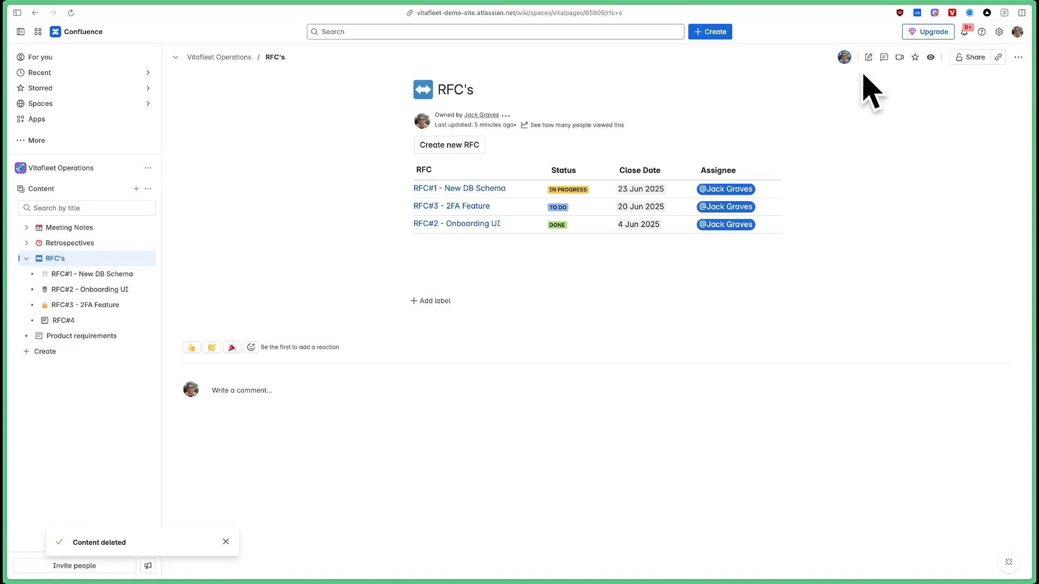
# Set the Create from Template macro's template name to RFC and update the RFC's page.
pyautogui.click(869, 57)
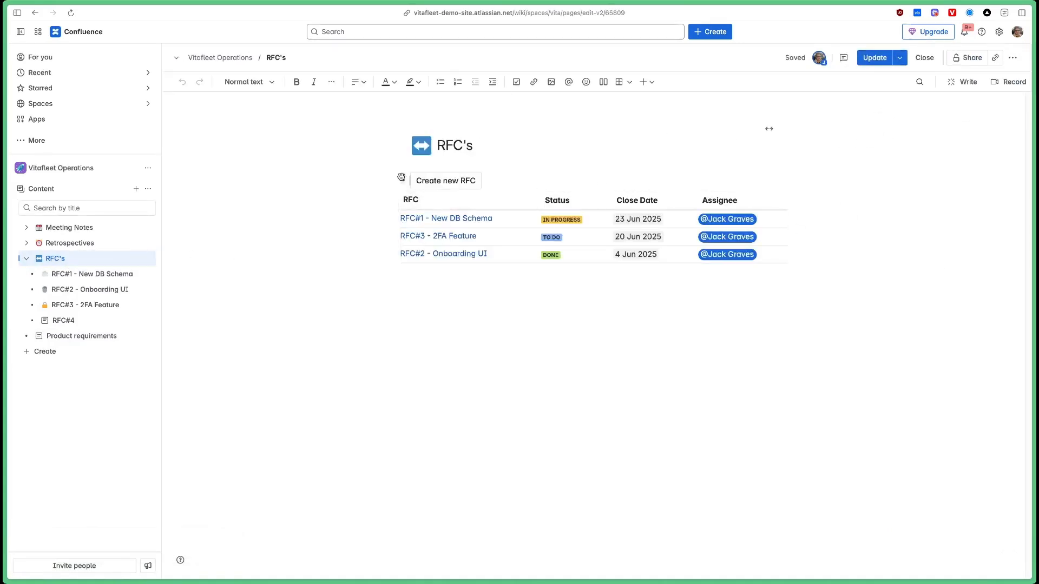
pyautogui.click(401, 178)
pyautogui.click(458, 183)
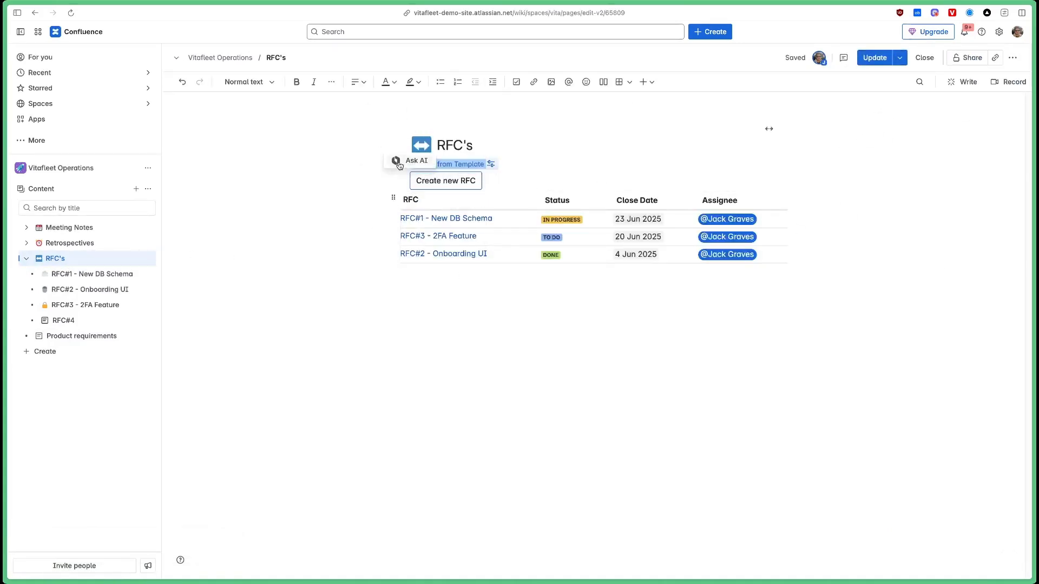
pyautogui.click(460, 166)
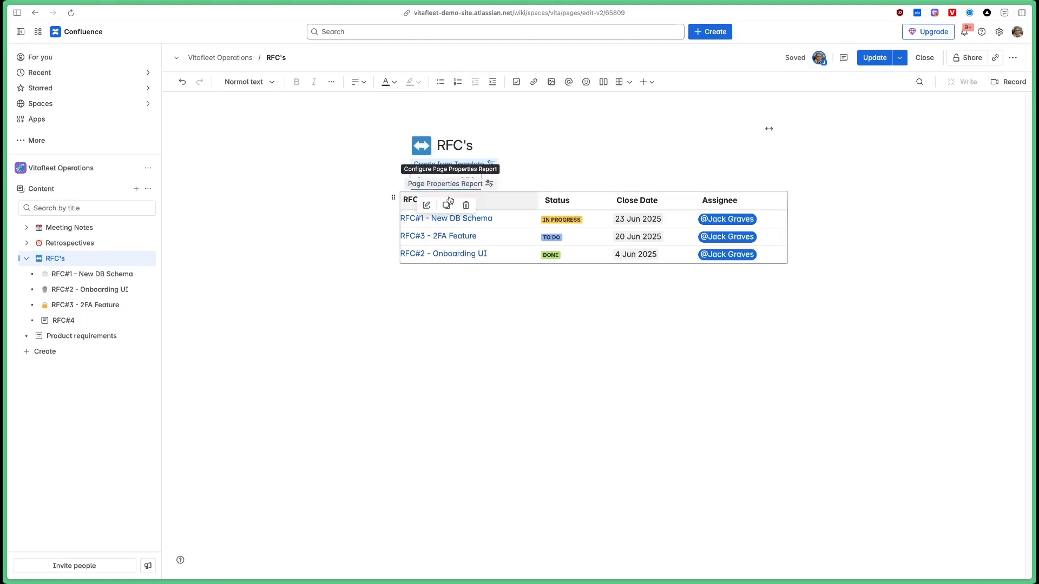
pyautogui.click(425, 204)
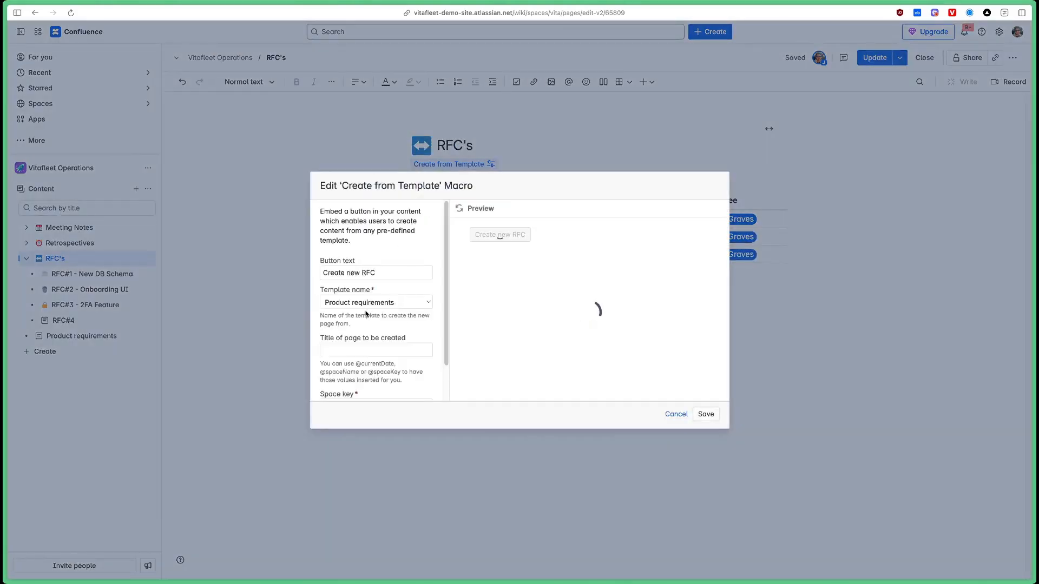
pyautogui.click(400, 301)
pyautogui.scroll(-3, 391, 208)
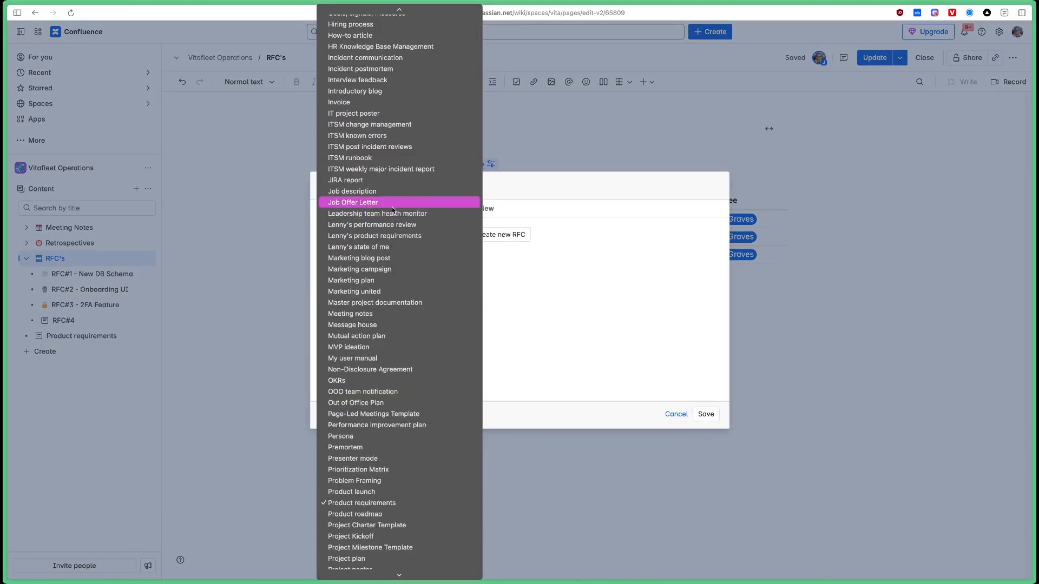
pyautogui.write('rfc')
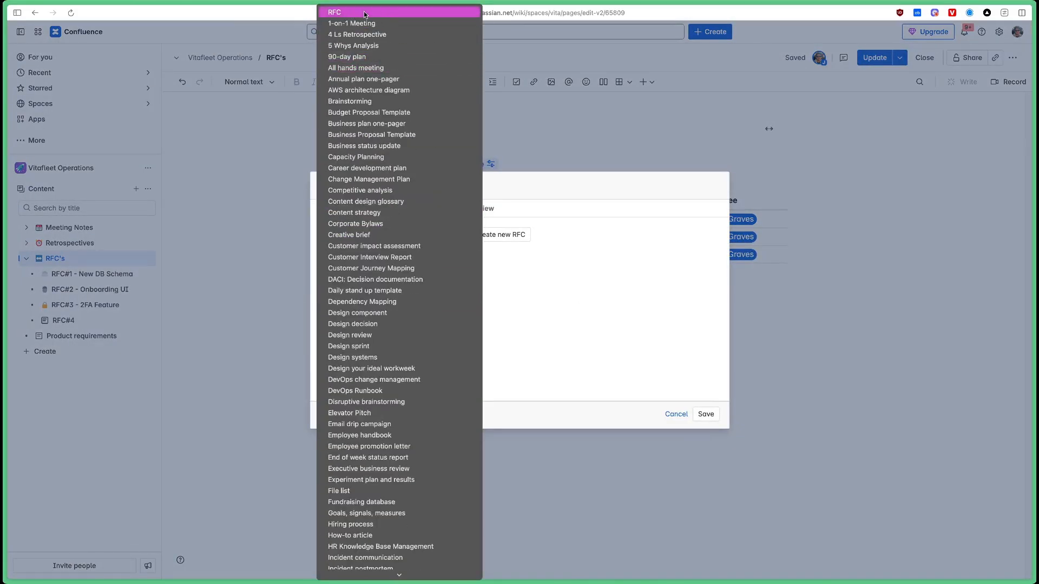
pyautogui.click(361, 14)
pyautogui.click(356, 302)
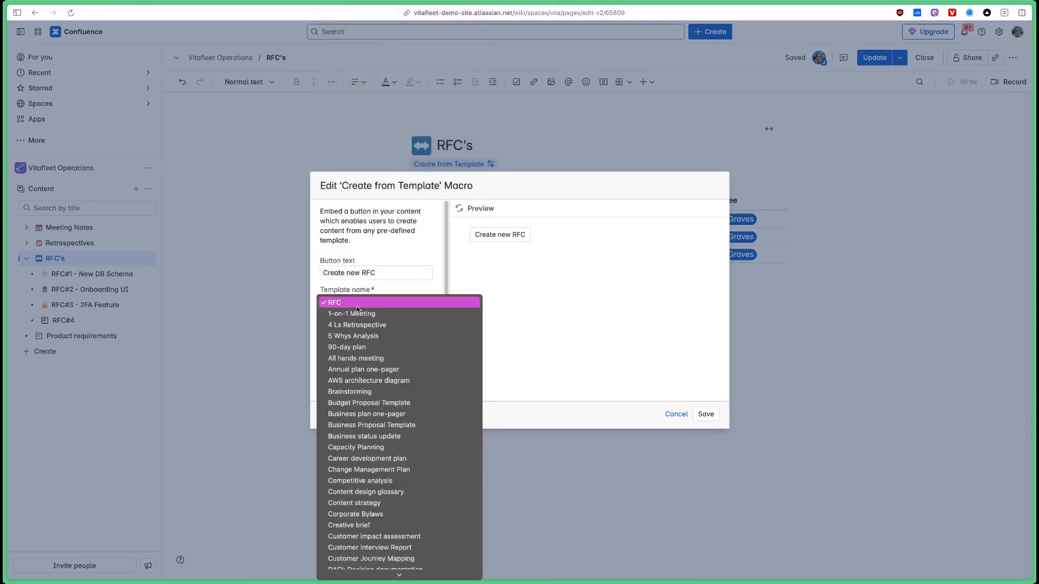
pyautogui.click(357, 301)
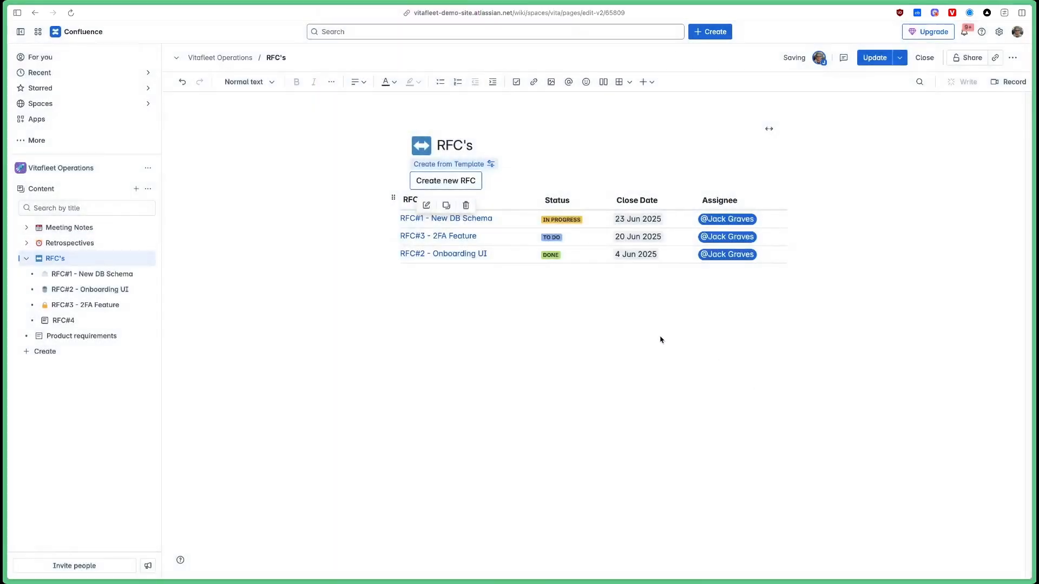
pyautogui.click(660, 338)
pyautogui.click(881, 60)
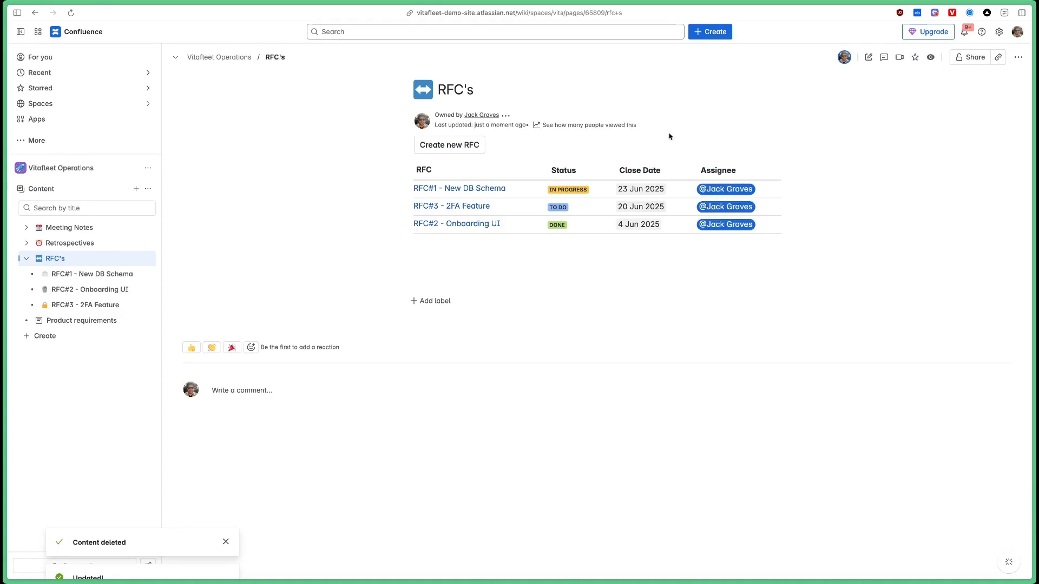
# Create a page from the RFC template titled 'RFC#5 - New Feature', publish it, and return to RFC's.
pyautogui.moveTo(456, 151)
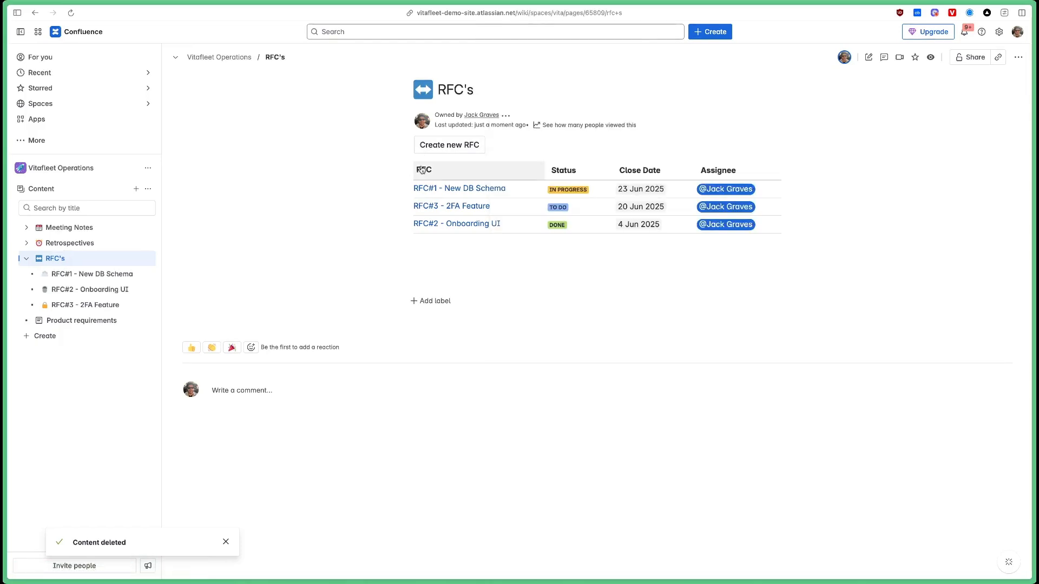
pyautogui.click(461, 156)
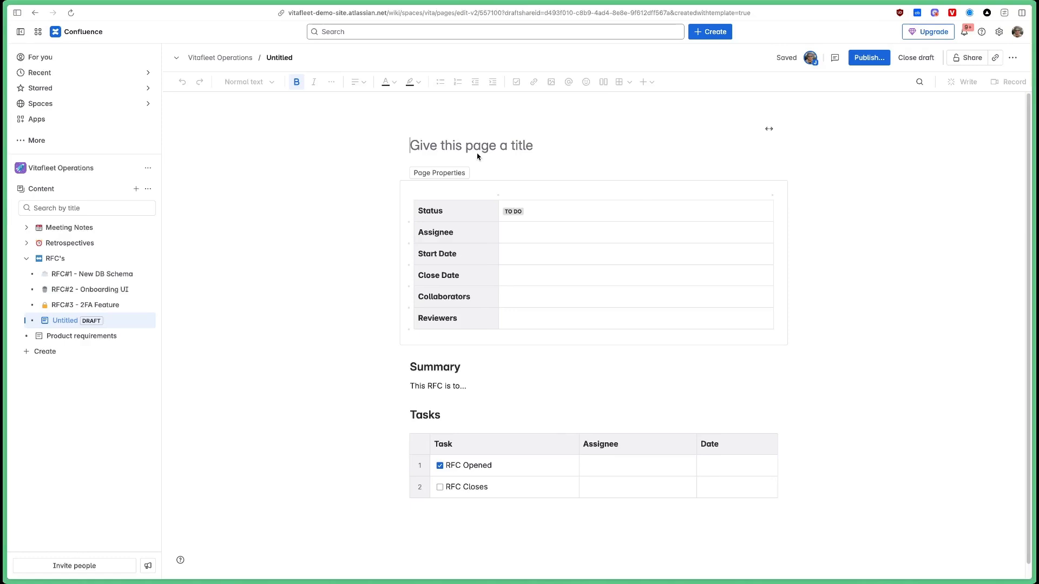
pyautogui.write('RFC#5')
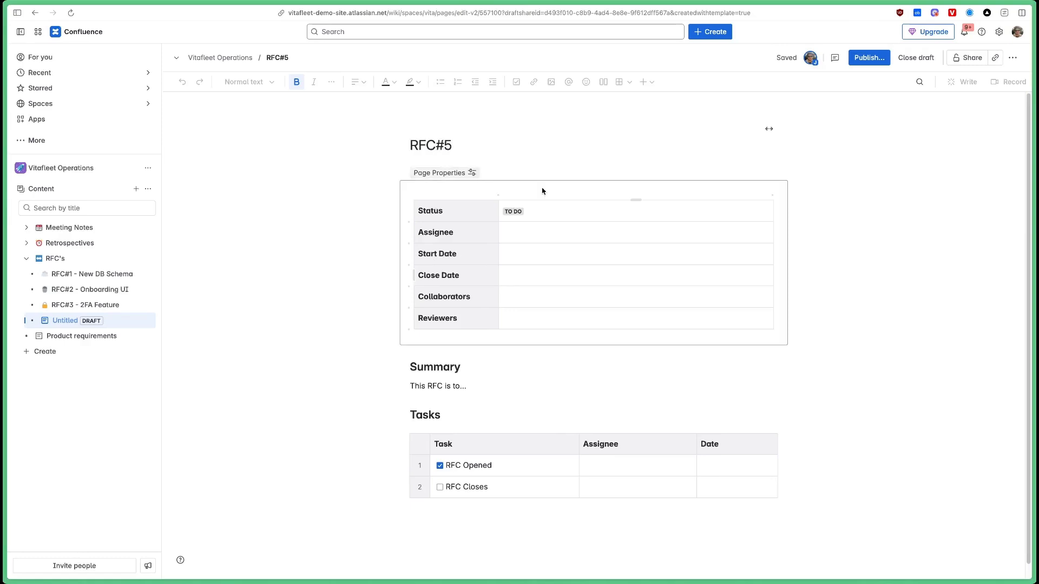
pyautogui.write(' - New Feature')
pyautogui.click(872, 56)
pyautogui.click(648, 199)
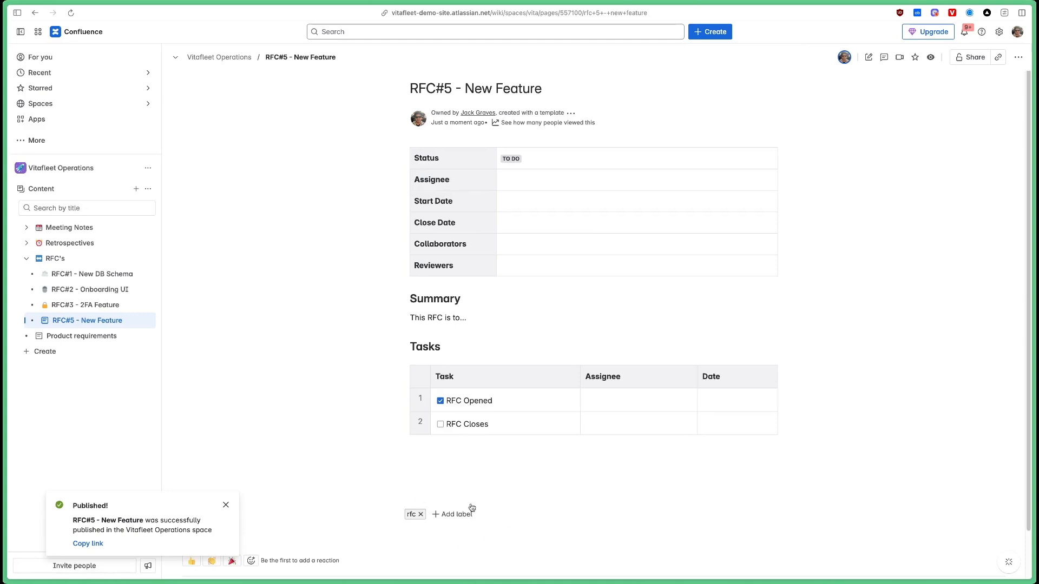
pyautogui.click(103, 264)
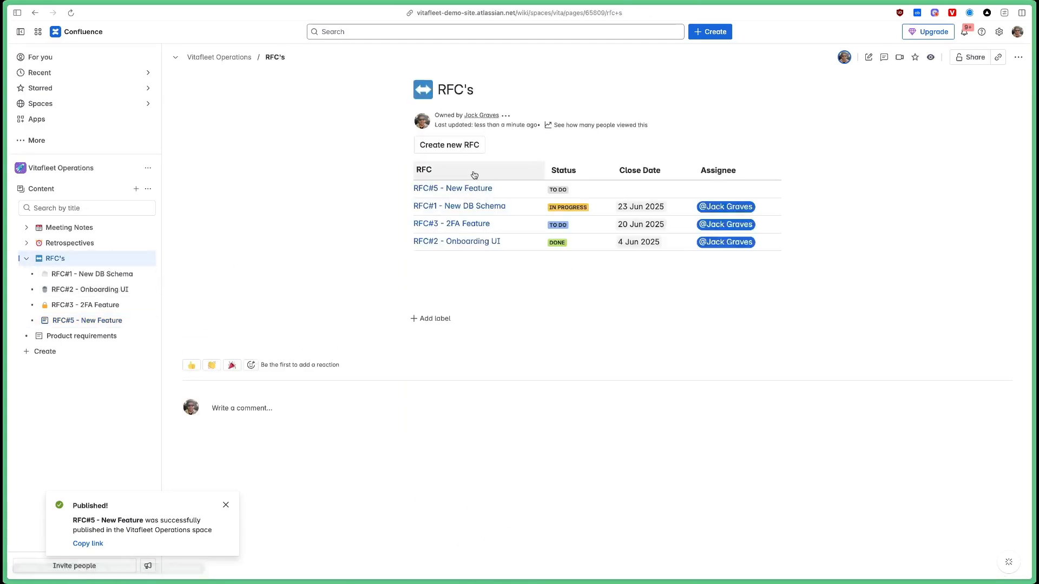
# Sort the RFC's report by the RFC column and review its rows, including RFC#5.
pyautogui.click(433, 170)
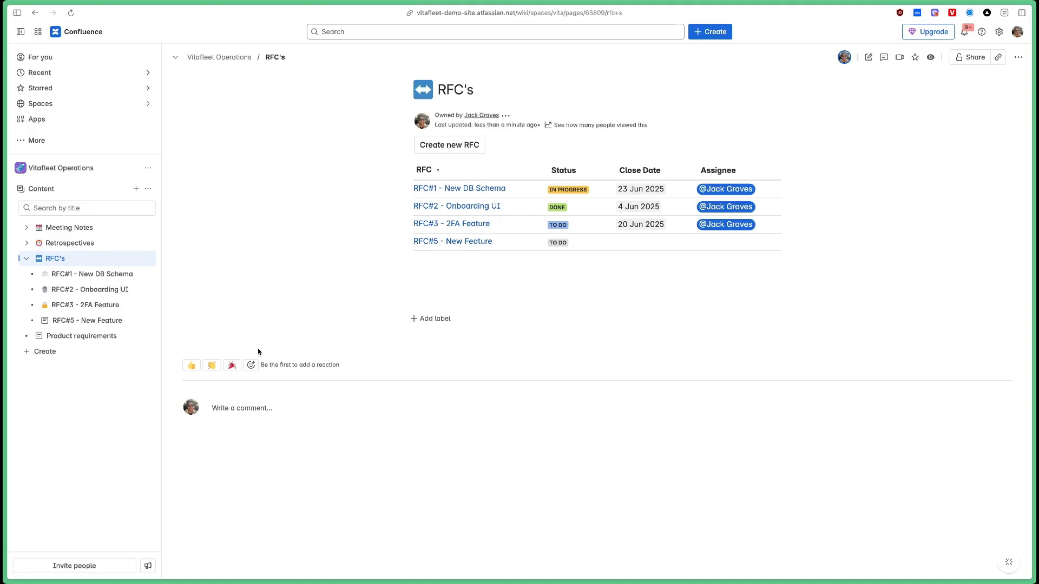
pyautogui.click(136, 258)
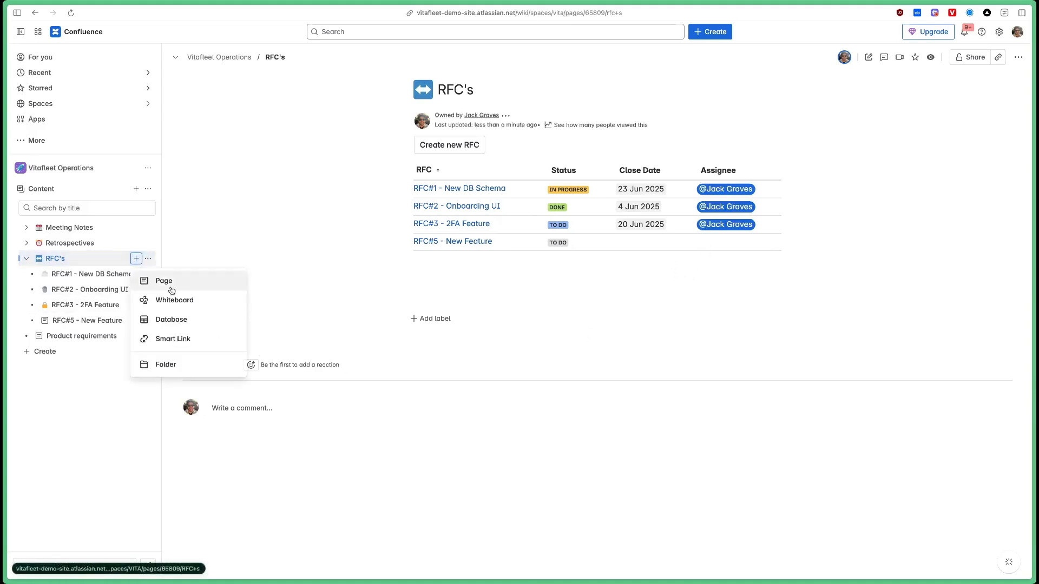
pyautogui.click(695, 316)
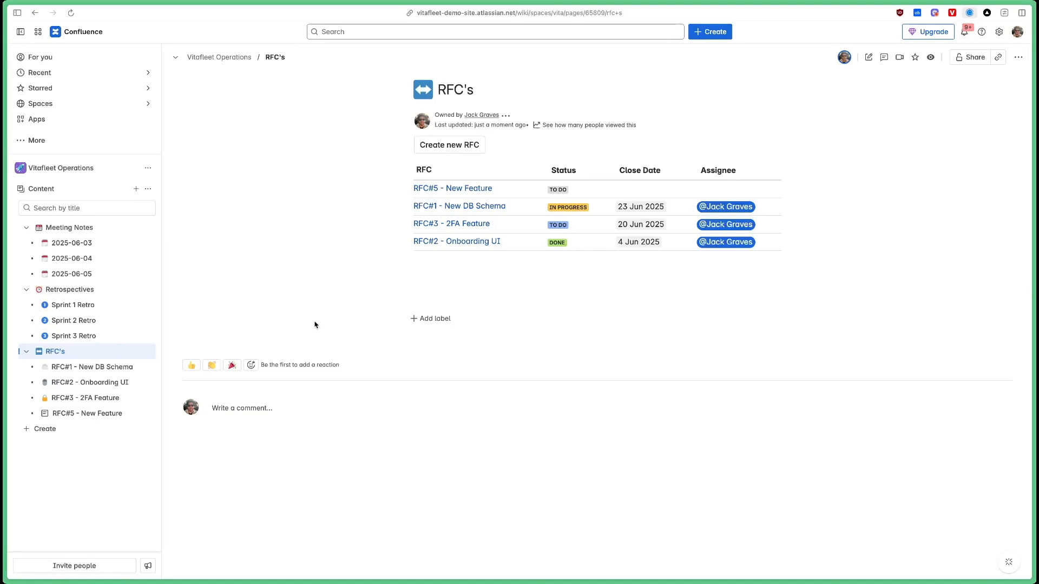
# Visit Retrospectives and Meeting Notes, then go to the Vitafleet Operations home page and edit it.
pyautogui.click(69, 289)
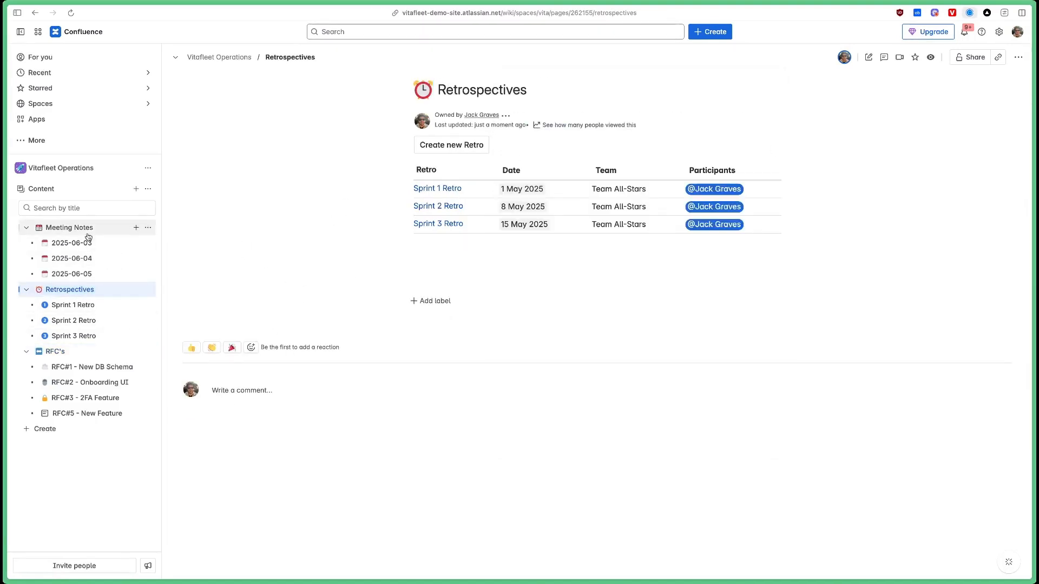
pyautogui.click(69, 227)
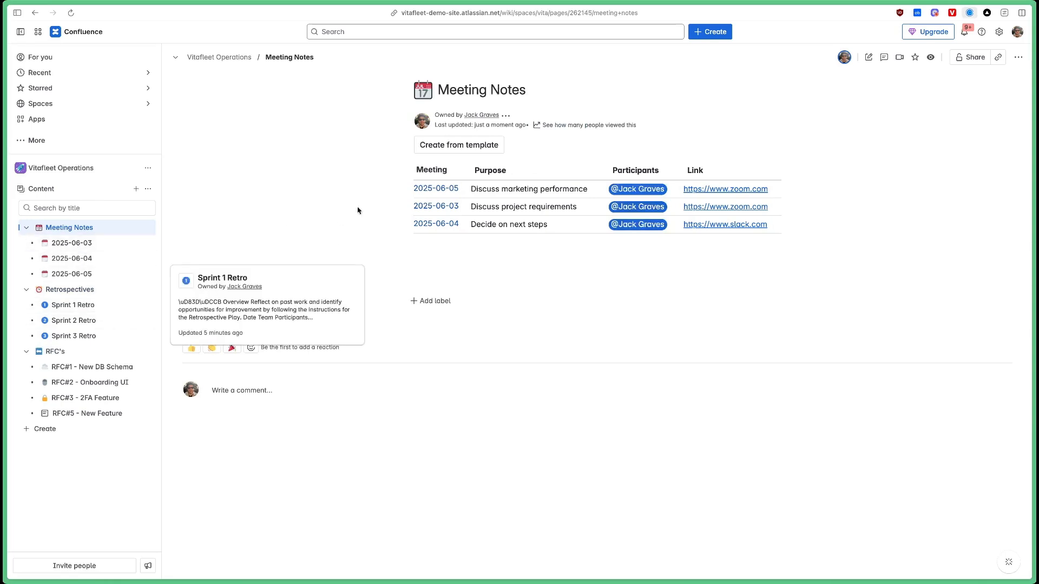
pyautogui.click(116, 173)
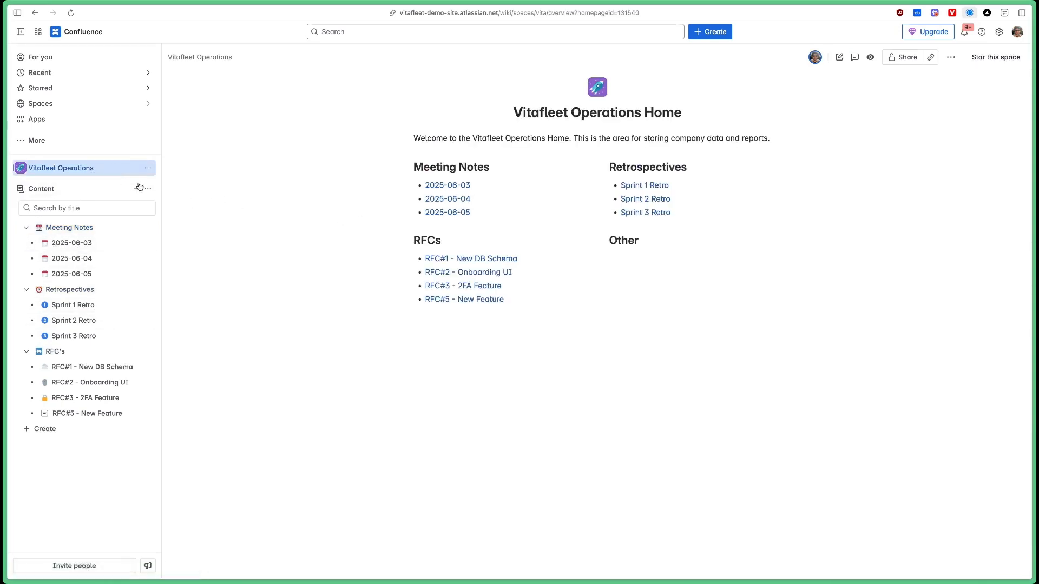
pyautogui.press('super+r')
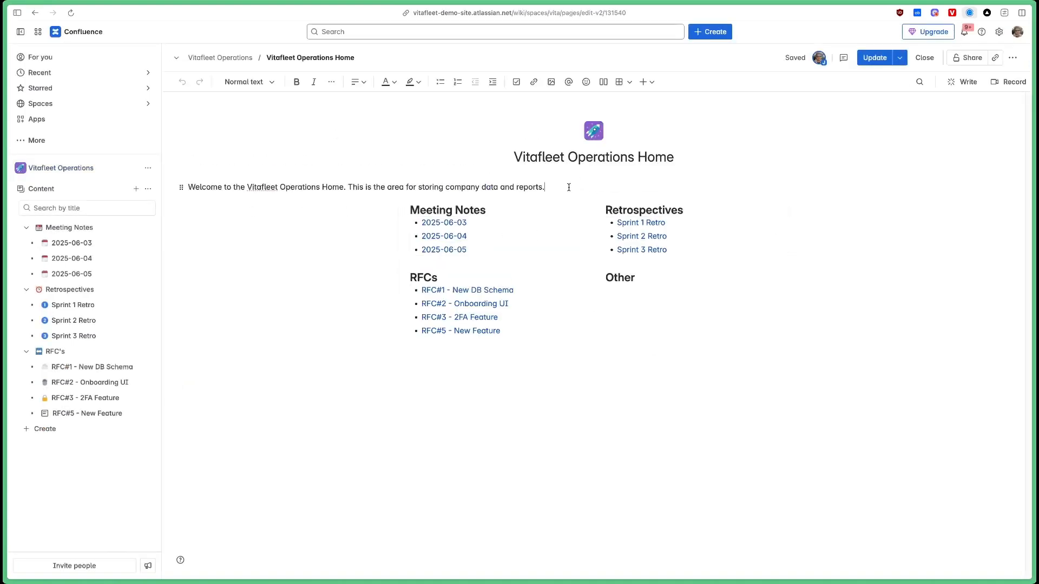
# Insert a Page Properties Report below the Meeting Notes heading using /properties.
pyautogui.click(561, 208)
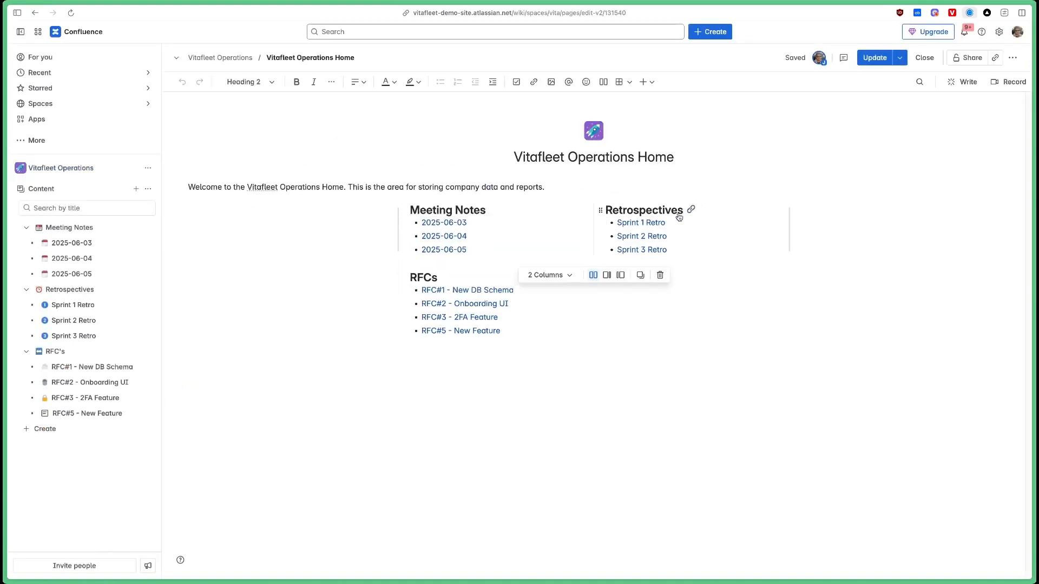
pyautogui.click(506, 240)
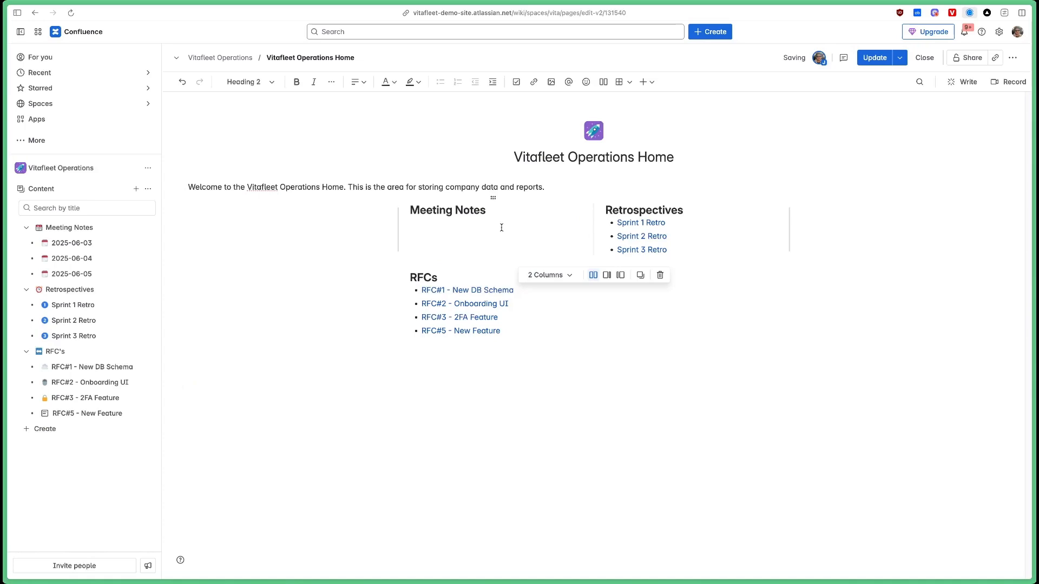
pyautogui.click(502, 220)
pyautogui.press('Return')
pyautogui.write('/p"ro')
pyautogui.press('BackSpace')
pyautogui.press('BackSpace')
pyautogui.press('BackSpace')
pyautogui.write('roper')
pyautogui.press('Down')
pyautogui.press('Return')
# Configure the report with label meeting-notes, title heading Meeting, columns Purpose and Participants, and save it.
pyautogui.click(476, 566)
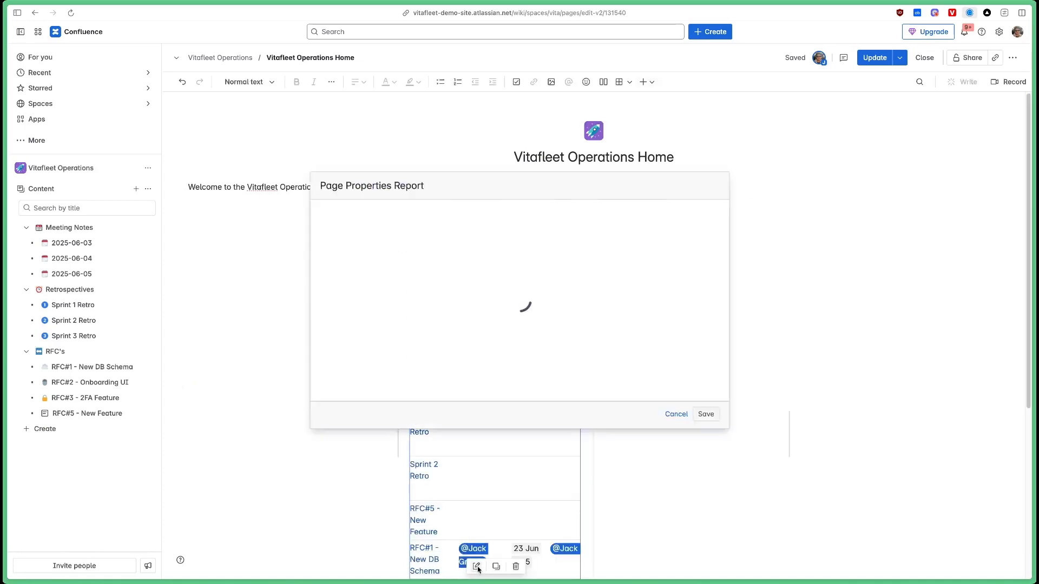
pyautogui.click(371, 293)
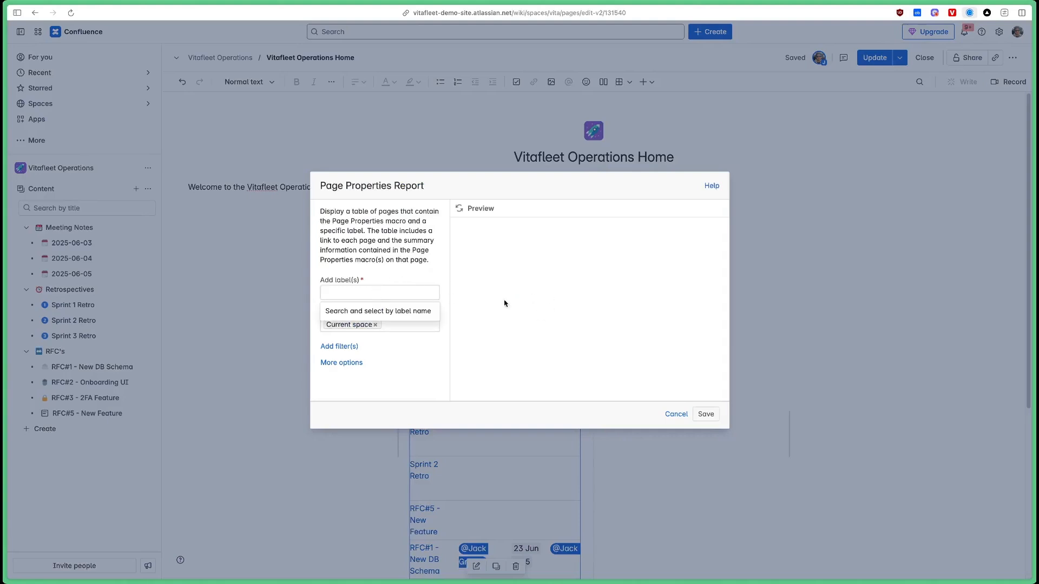
pyautogui.write('meeting')
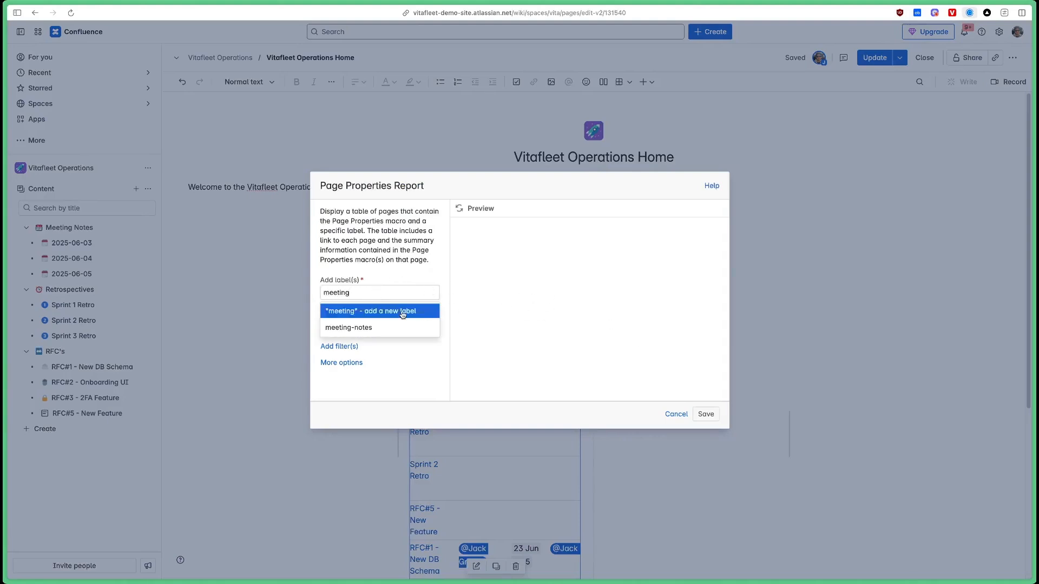
pyautogui.click(354, 327)
pyautogui.click(340, 362)
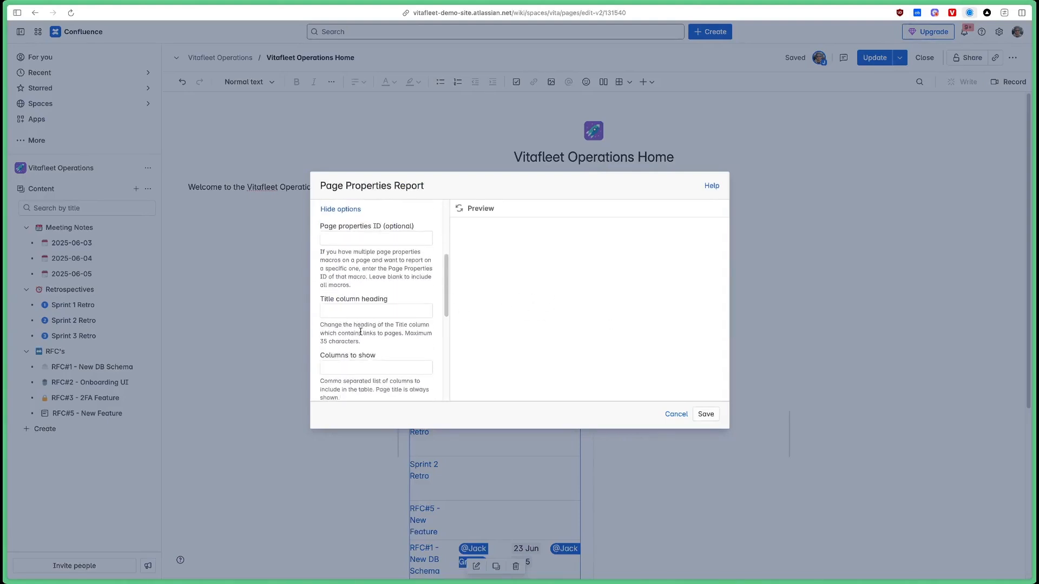
pyautogui.scroll(-2, 365, 288)
pyautogui.click(362, 293)
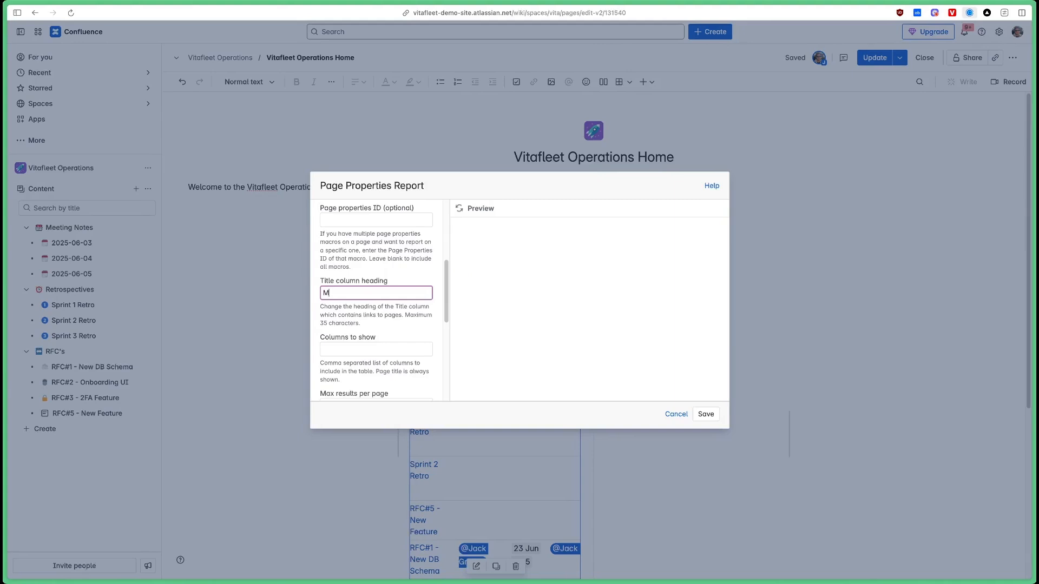
pyautogui.click(374, 343)
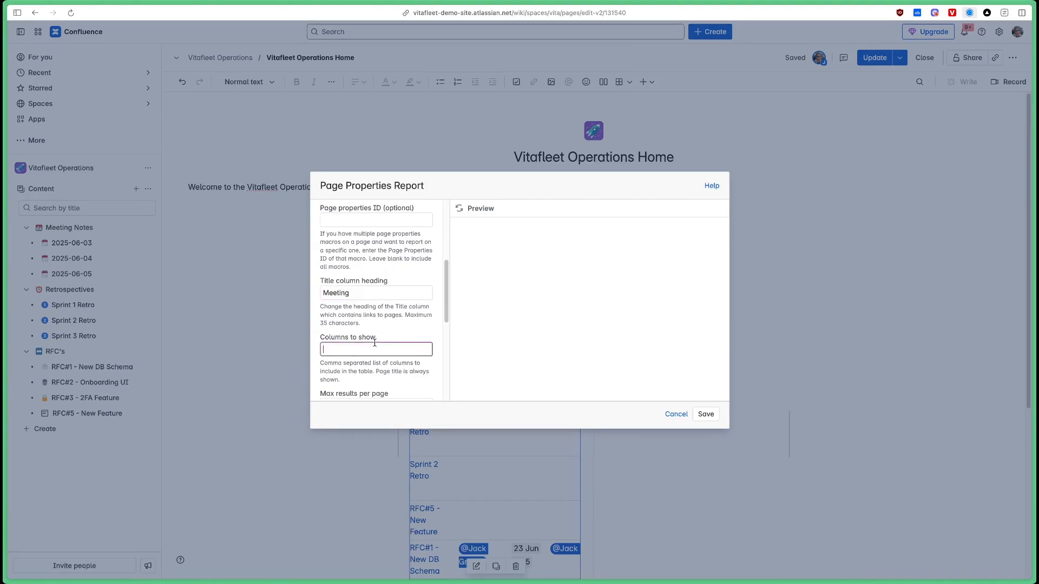
pyautogui.write('Purpose,Participants')
pyautogui.click(461, 211)
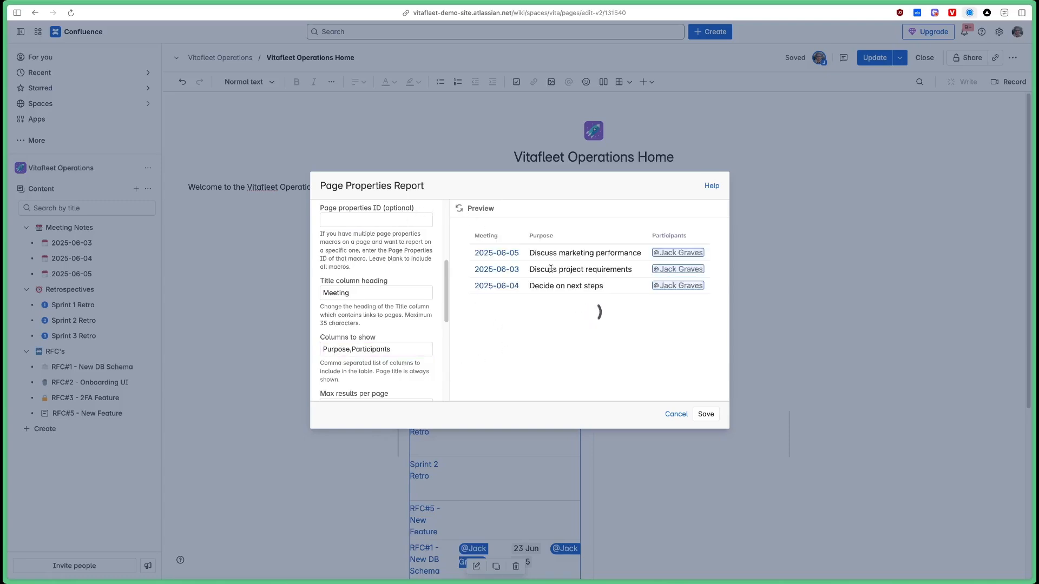
pyautogui.click(706, 414)
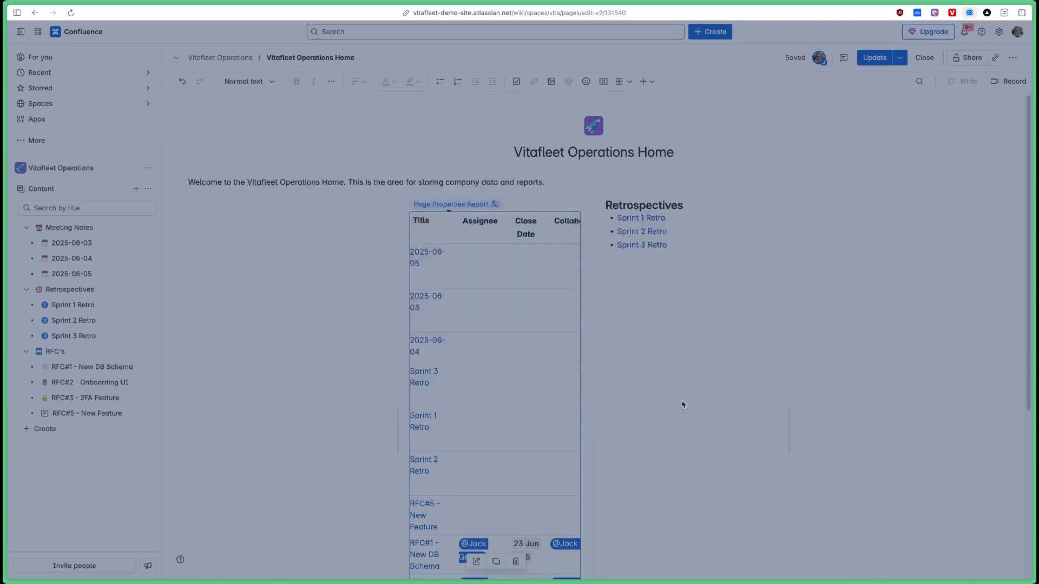
pyautogui.click(746, 291)
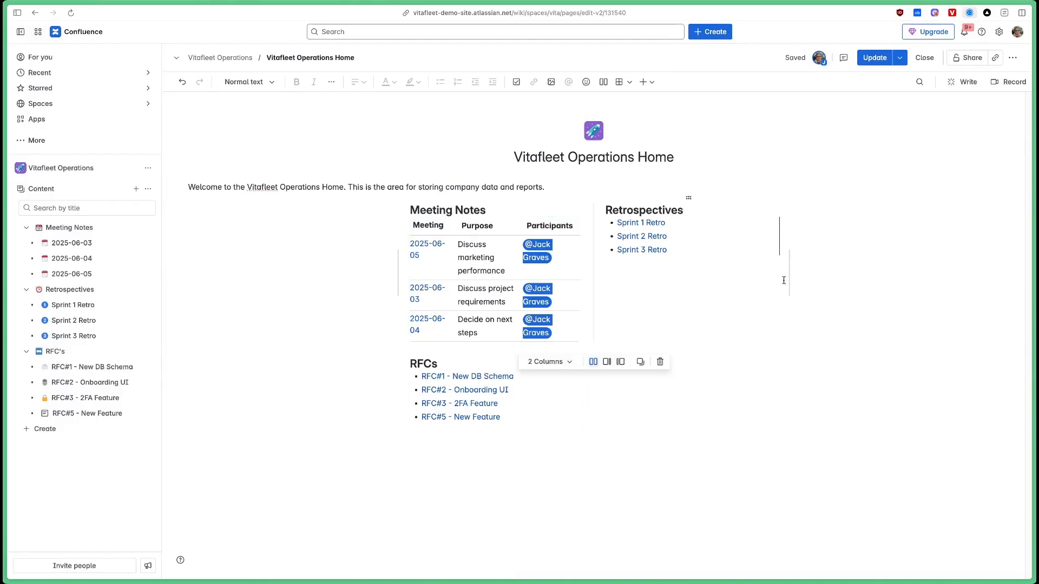
# Widen the Meeting Notes/Retrospectives and RFCs/Other layout sections to full width.
pyautogui.moveTo(790, 277); pyautogui.dragTo(935, 267)
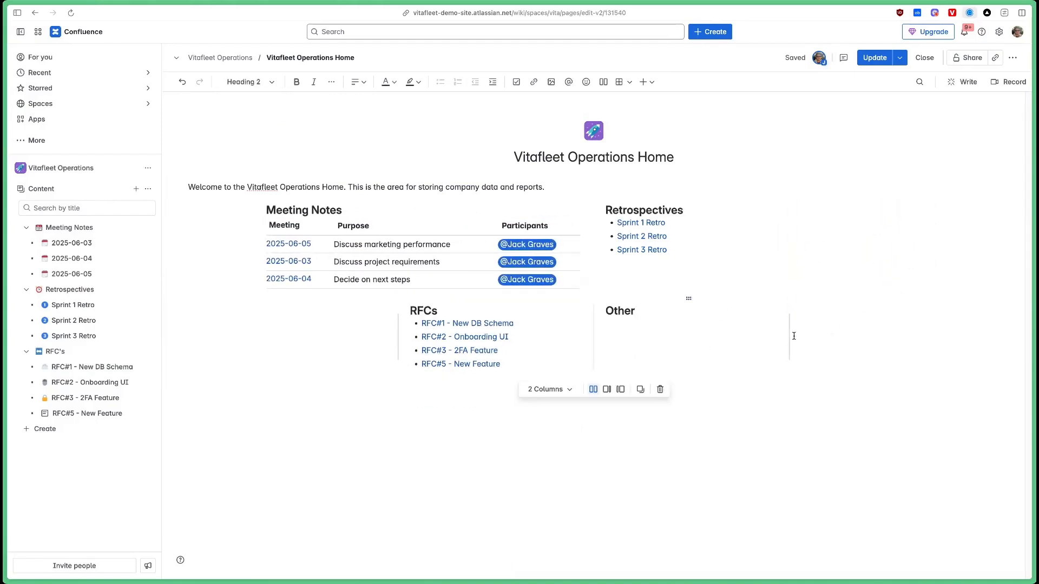
pyautogui.moveTo(793, 330); pyautogui.dragTo(934, 247)
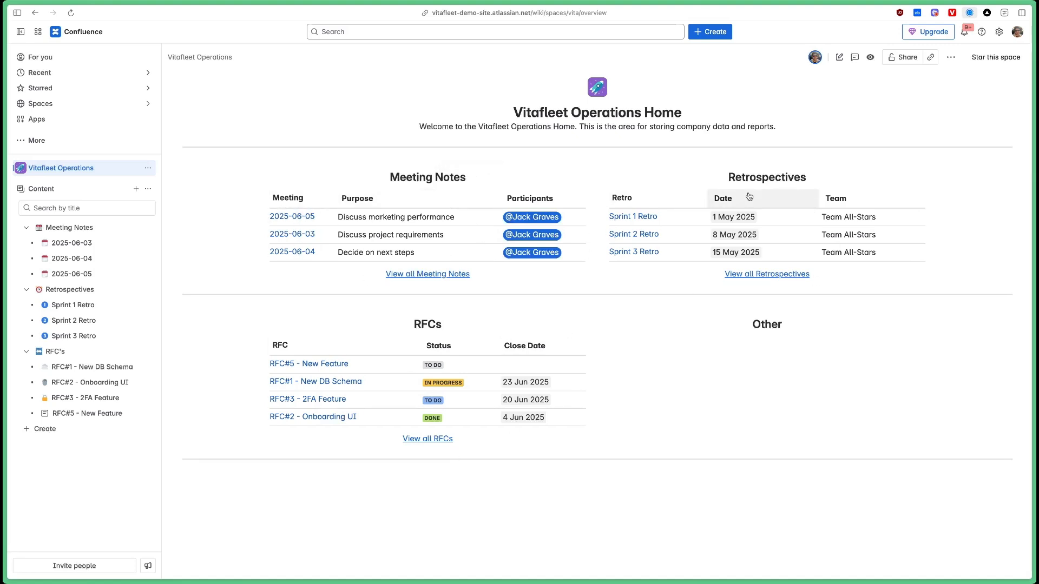
pyautogui.click(424, 276)
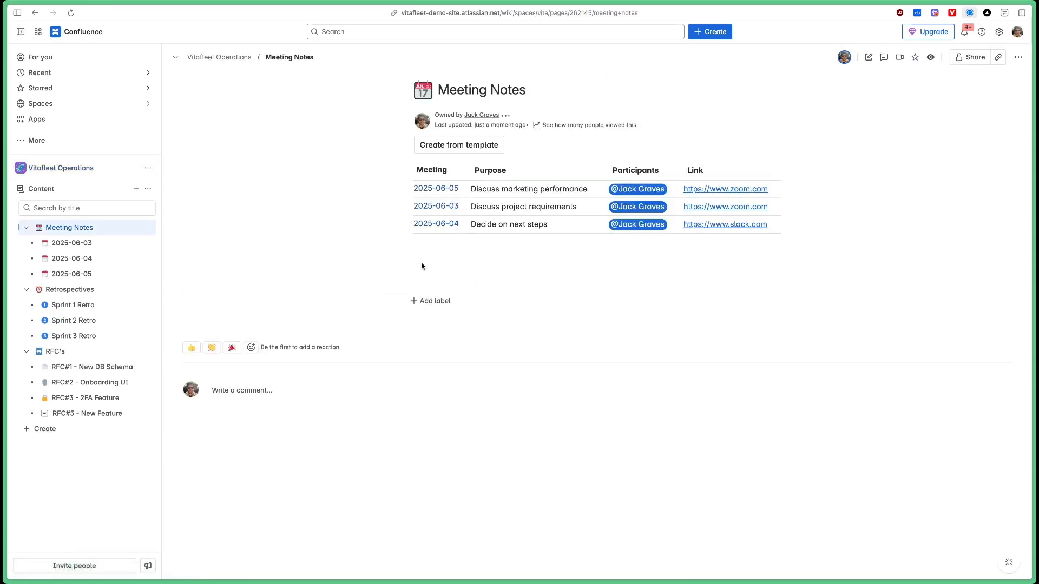
pyautogui.click(65, 169)
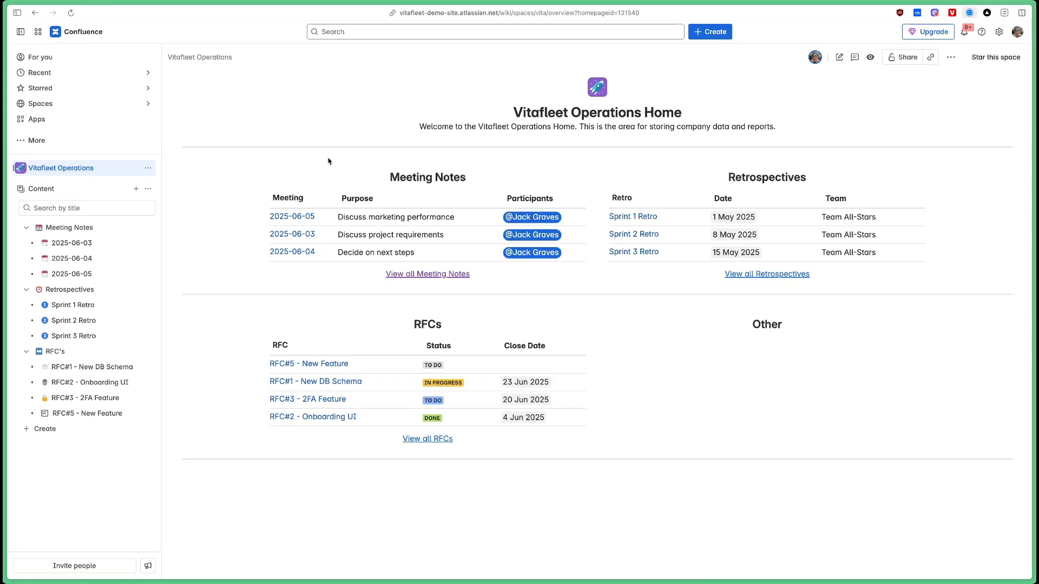
pyautogui.click(136, 188)
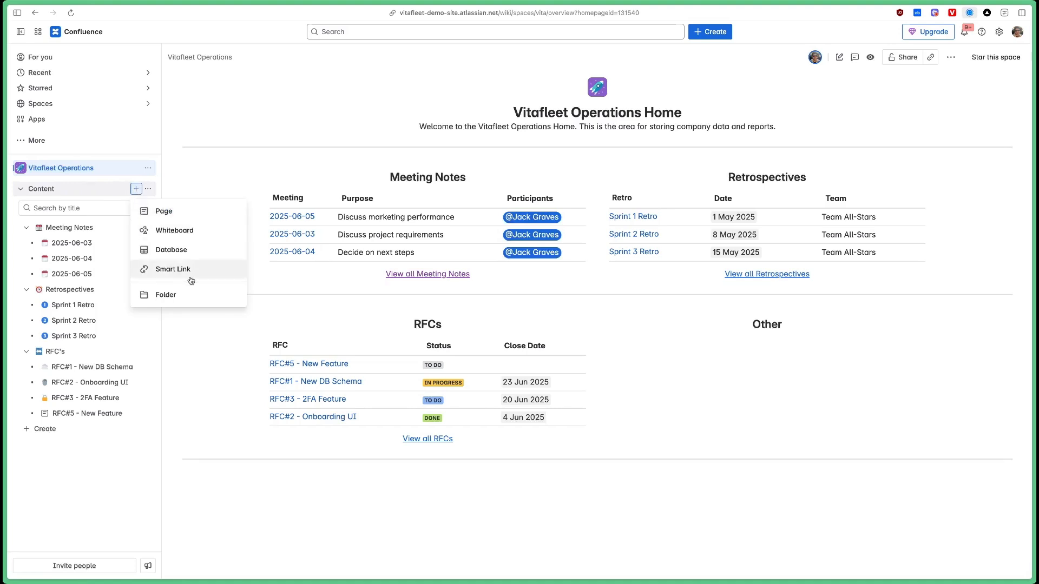
pyautogui.click(138, 188)
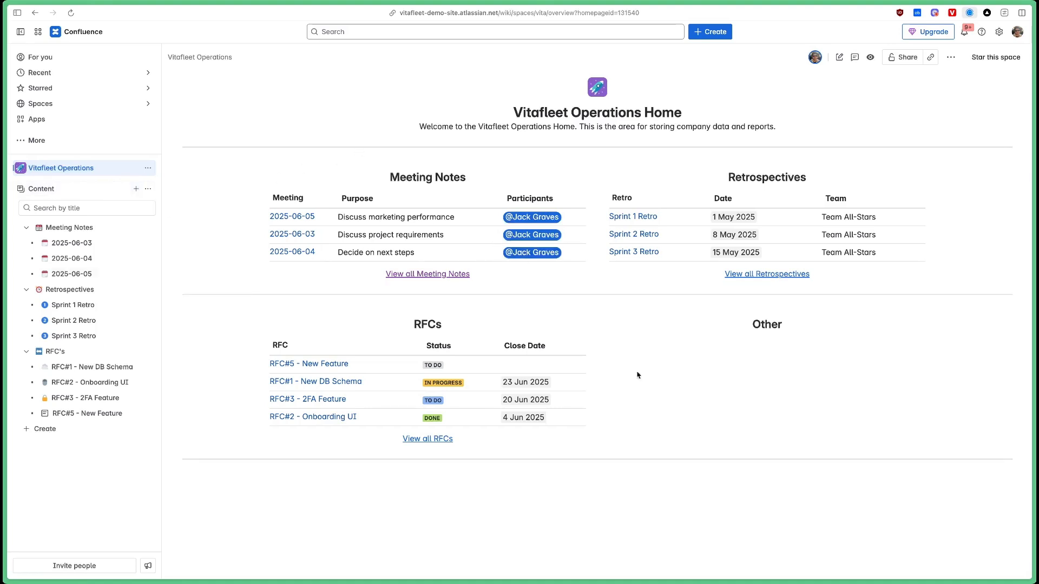
pyautogui.click(69, 227)
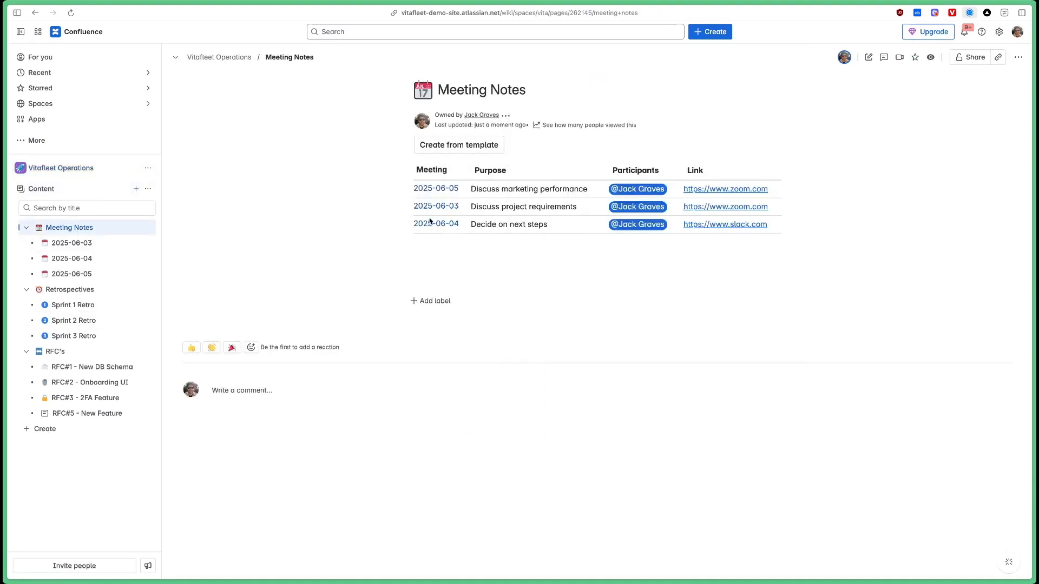
pyautogui.click(60, 168)
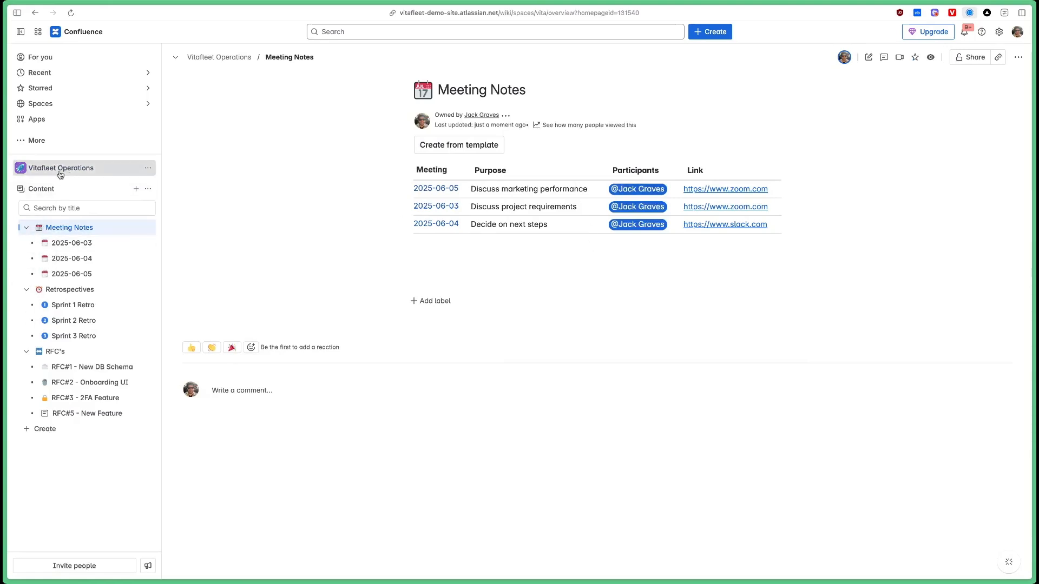